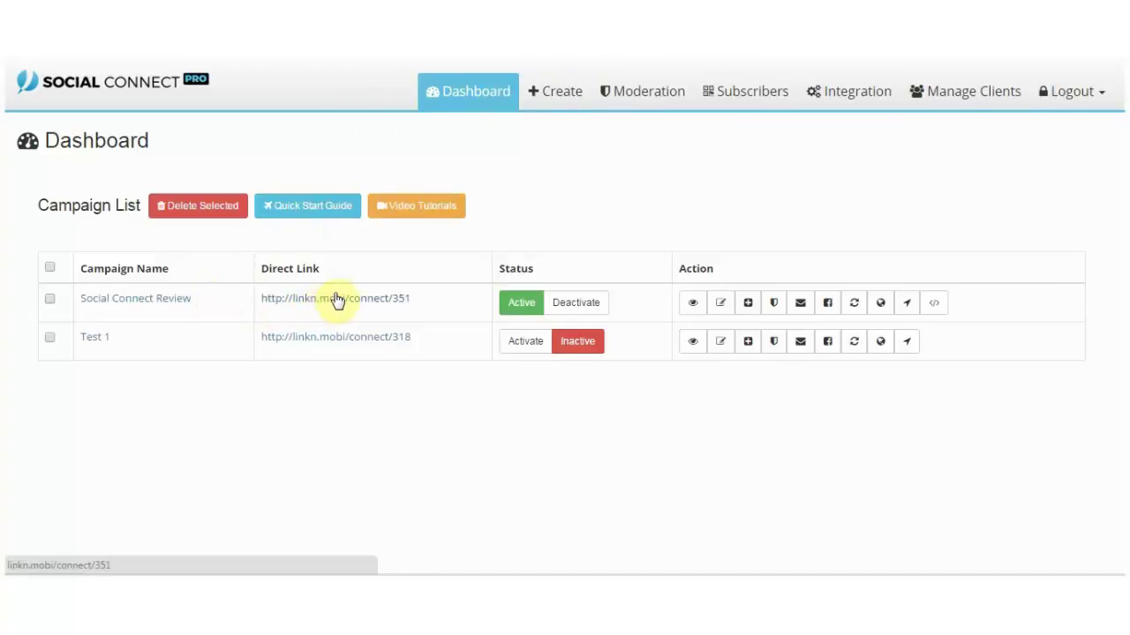
Start a new campaign named 'TEST 2'.
left_click(558, 96)
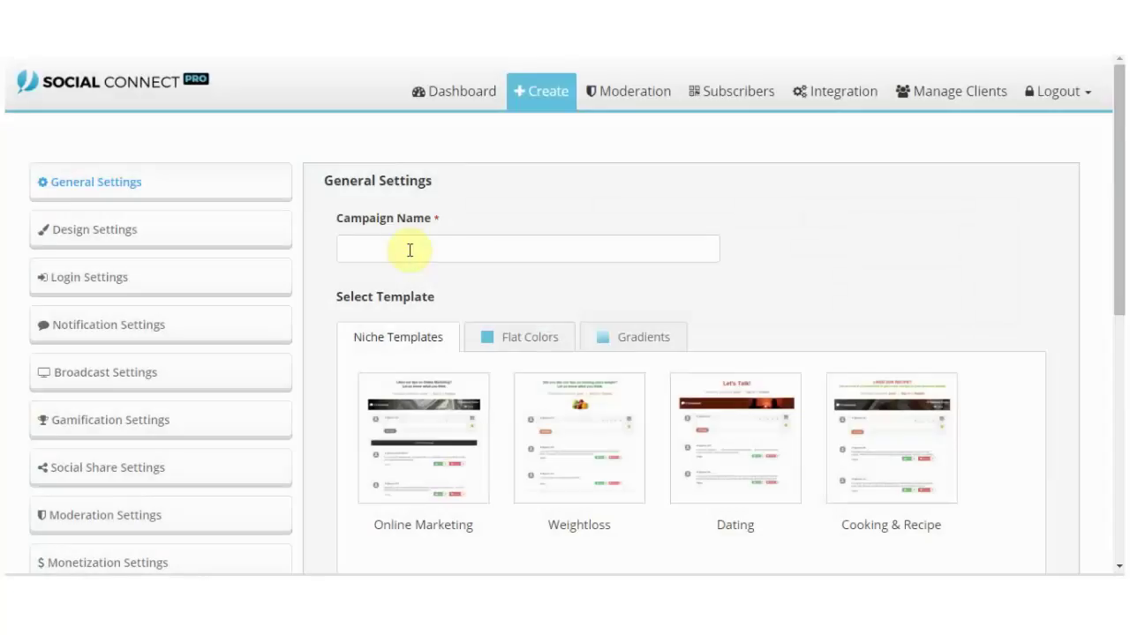
left_click(408, 251)
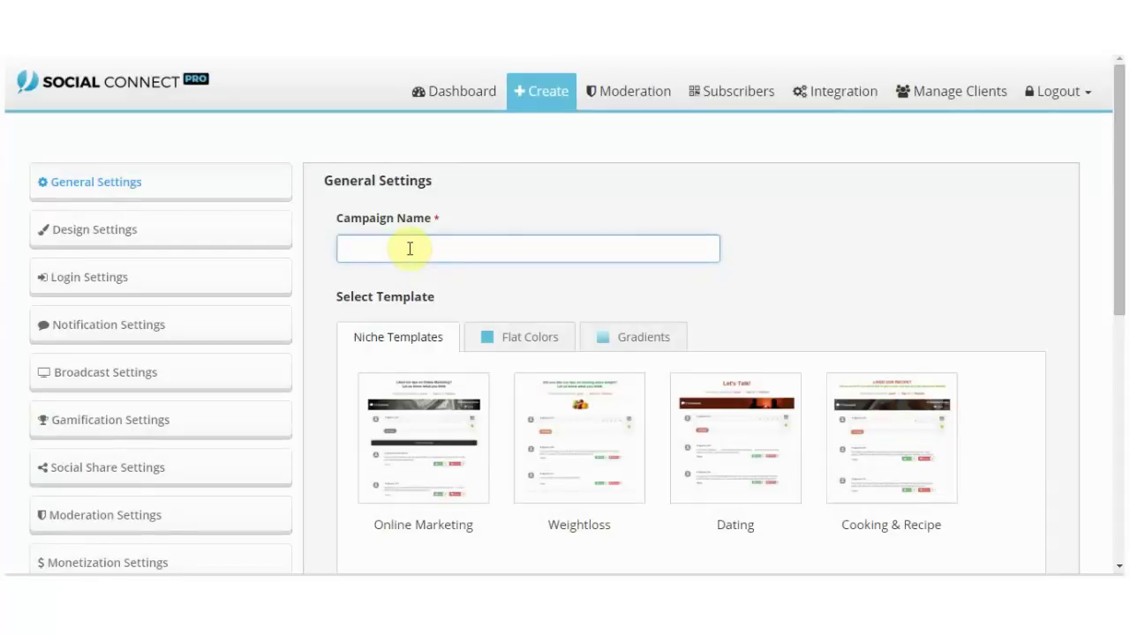
type("TEST 2")
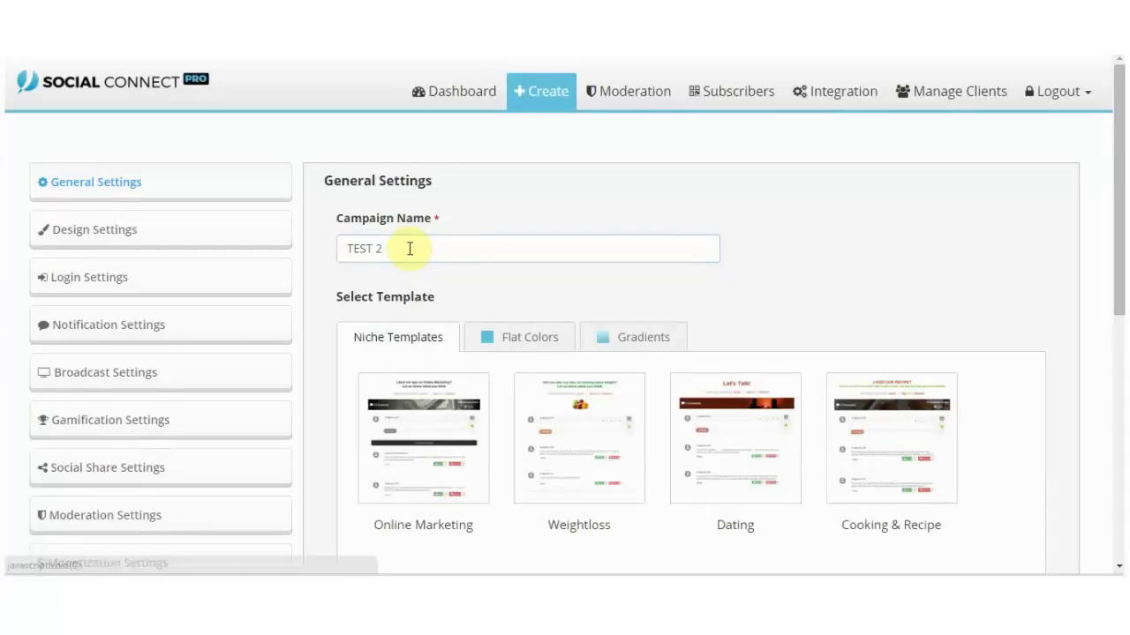
Browse the flat colour, gradient and niche template categories.
scroll(344, 307, "down", 1)
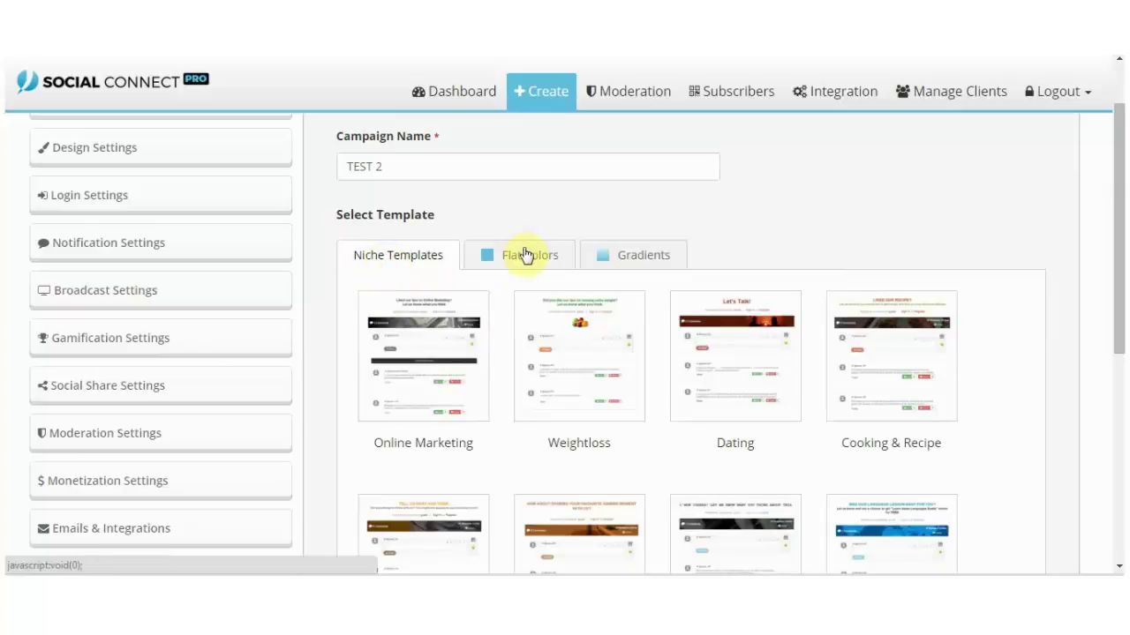
left_click(523, 256)
left_click(631, 256)
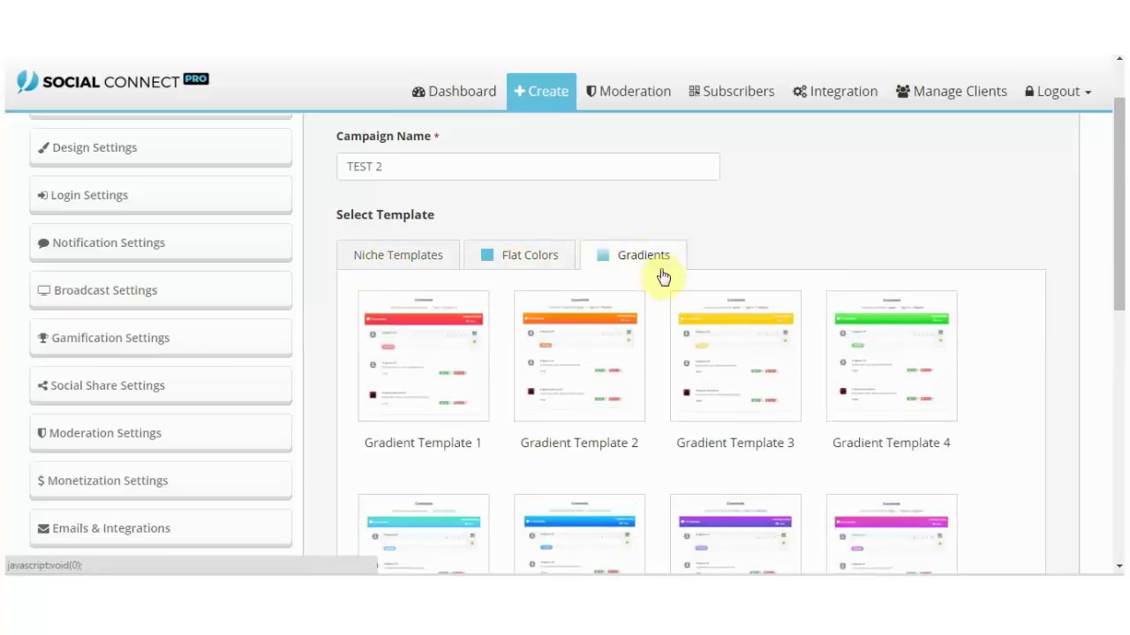
left_click(393, 263)
scroll(353, 265, "down", 2)
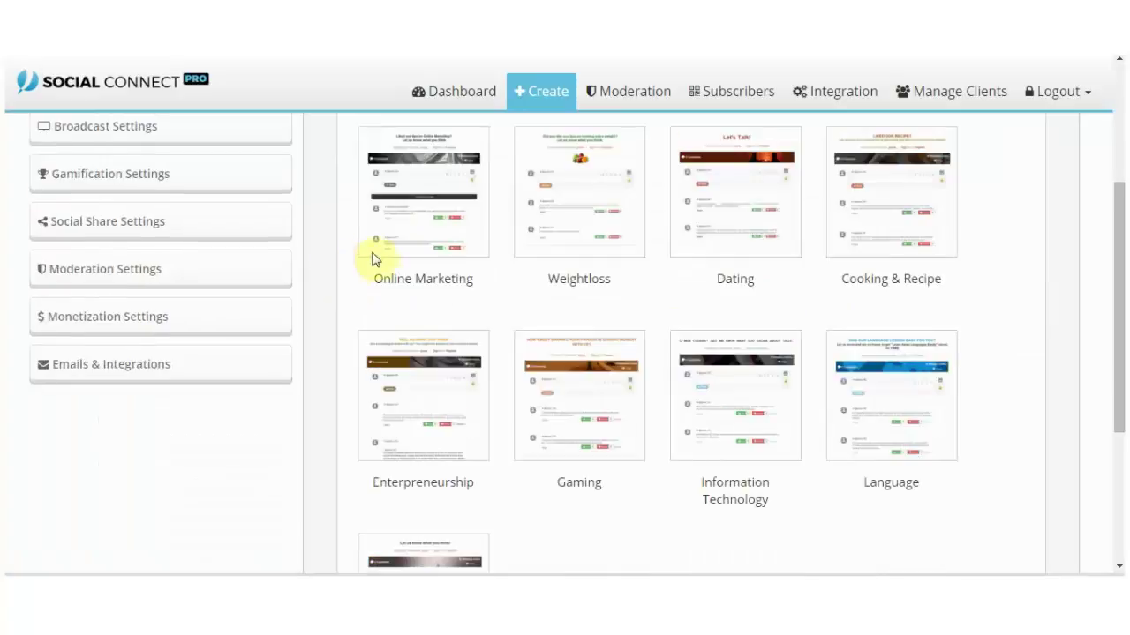
scroll(380, 270, "up", 1)
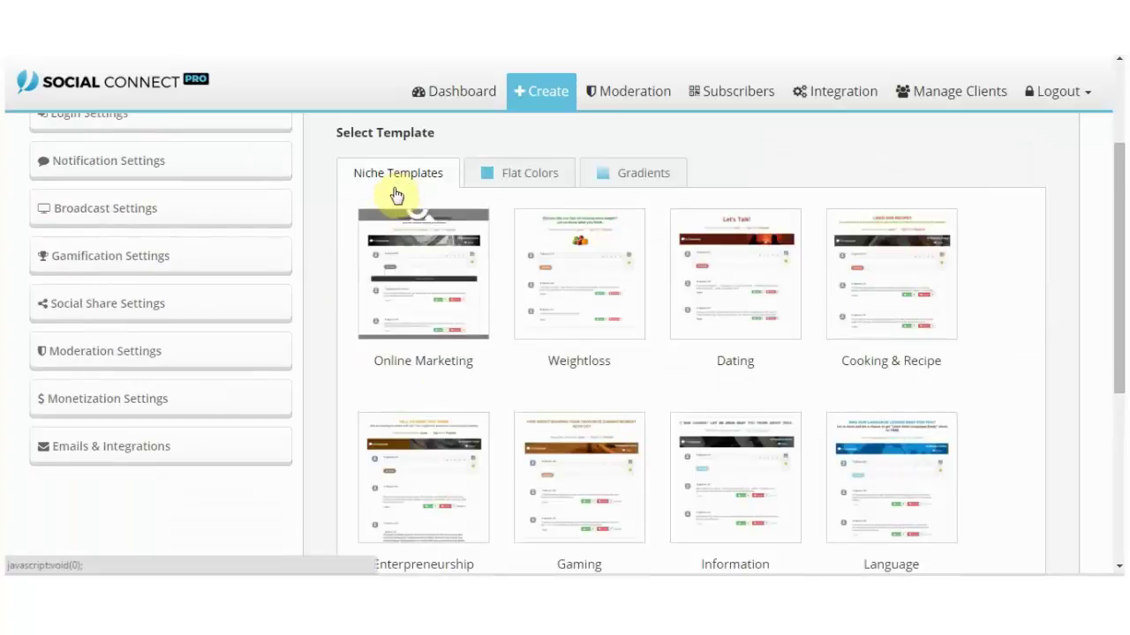
Preview the Weightloss niche template, then build the campaign from it.
left_click(584, 253)
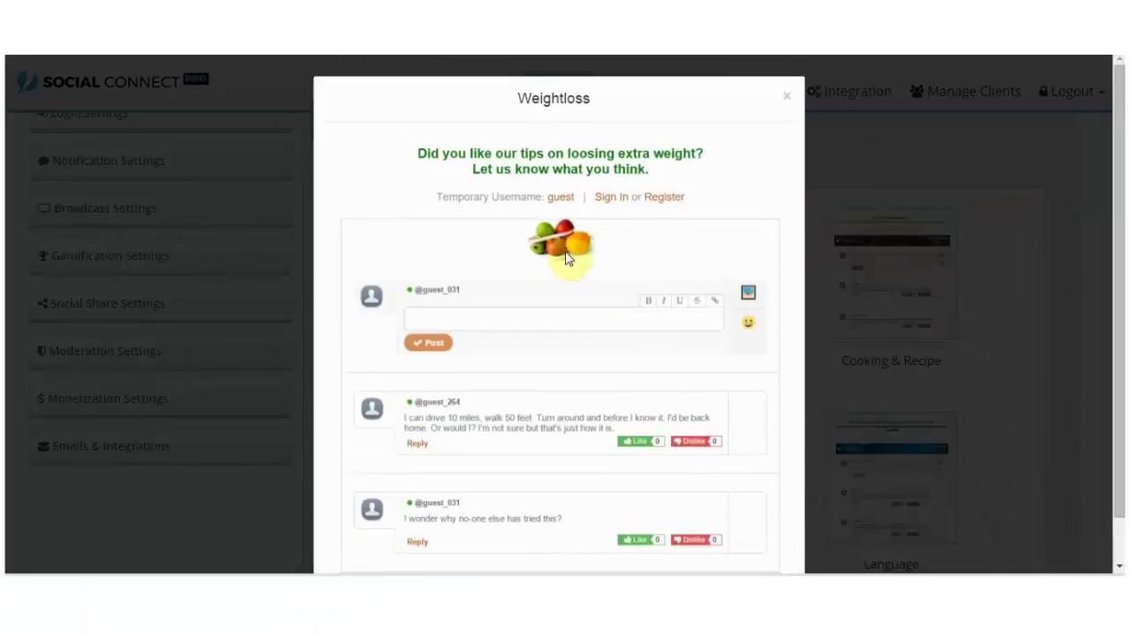
scroll(467, 243, "down", 1)
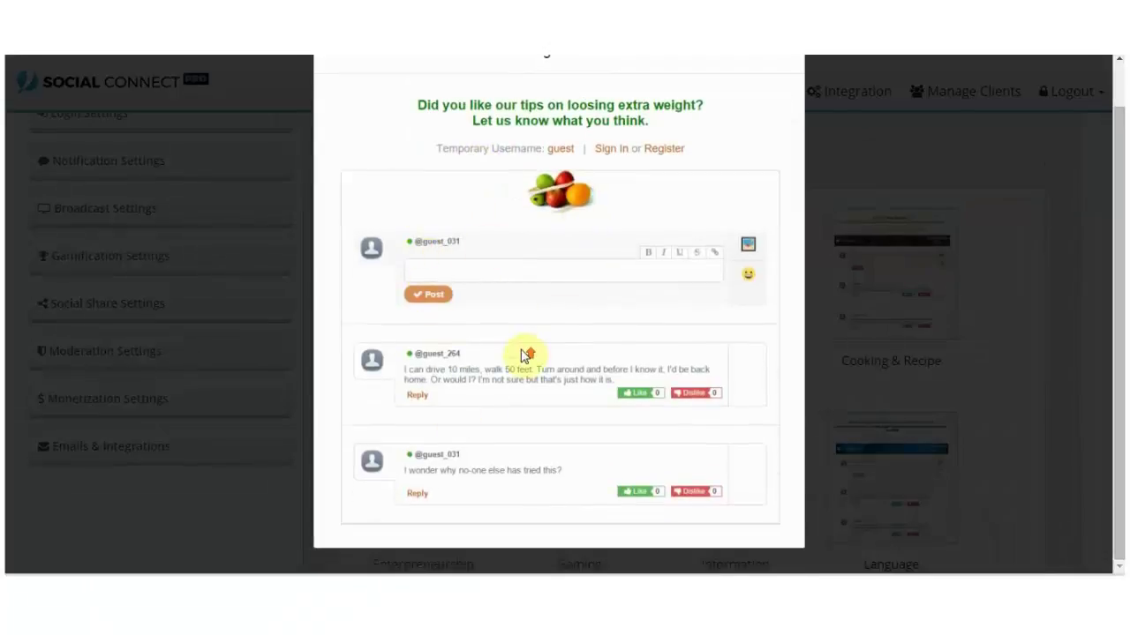
scroll(530, 349, "up", 1)
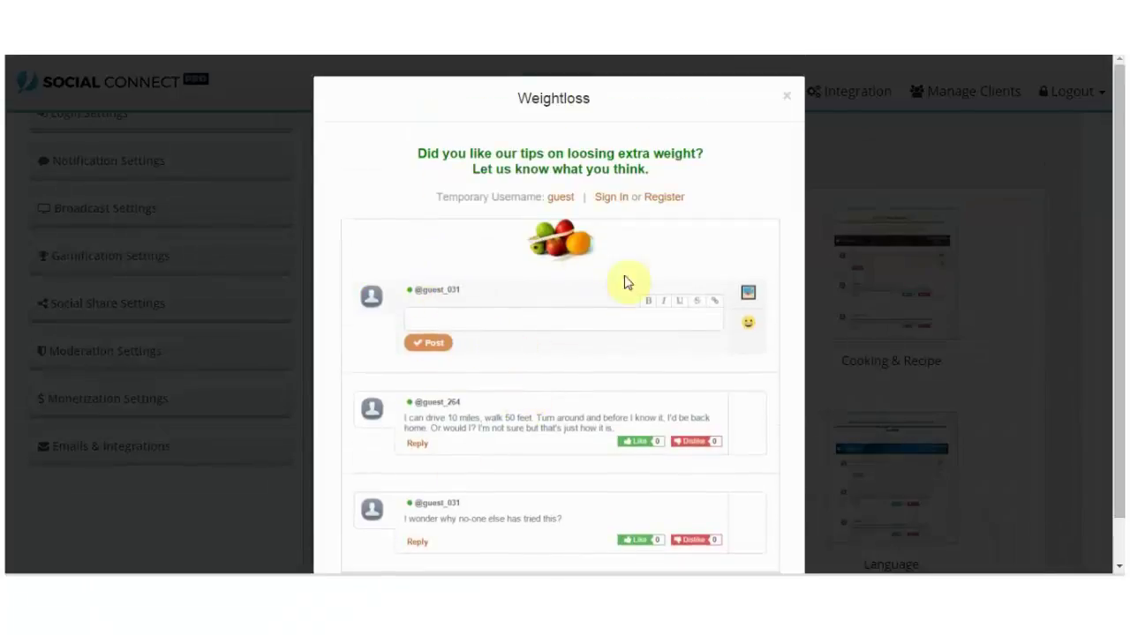
left_click(785, 96)
left_click(588, 321)
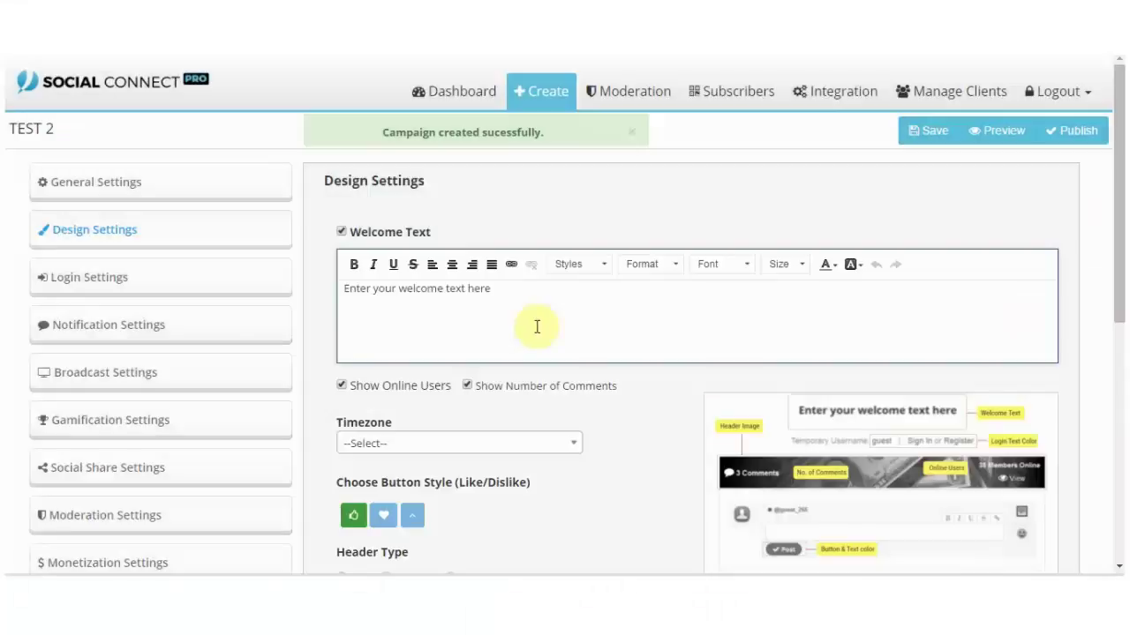
Return to the campaign list, discarding TEST 2's unsaved changes, and edit Social Connect Review.
left_click(458, 100)
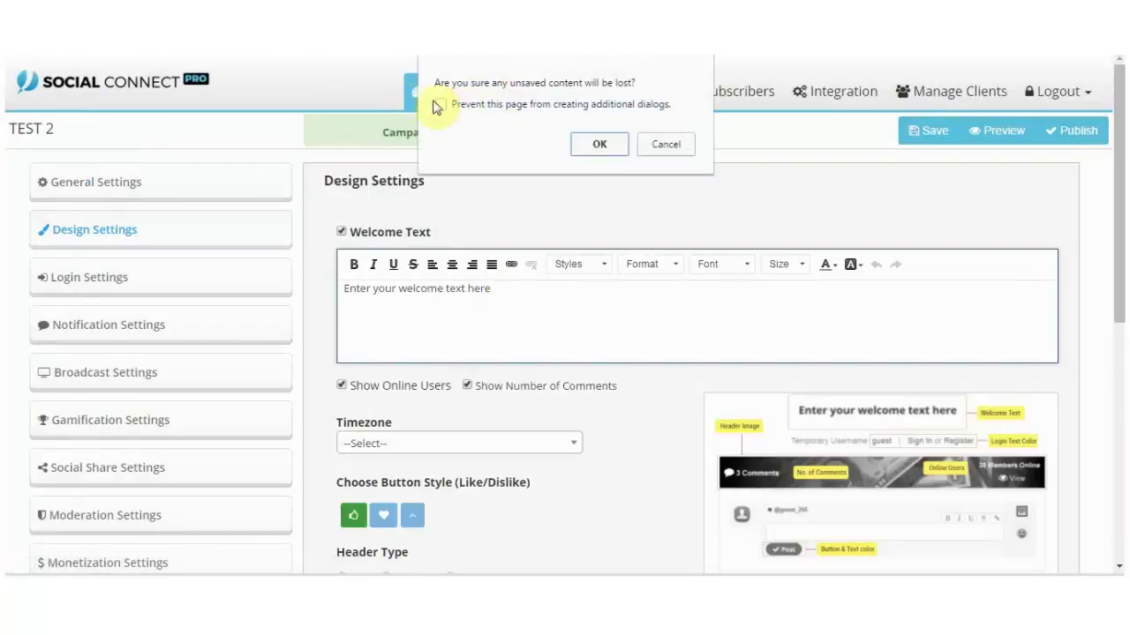
left_click(587, 143)
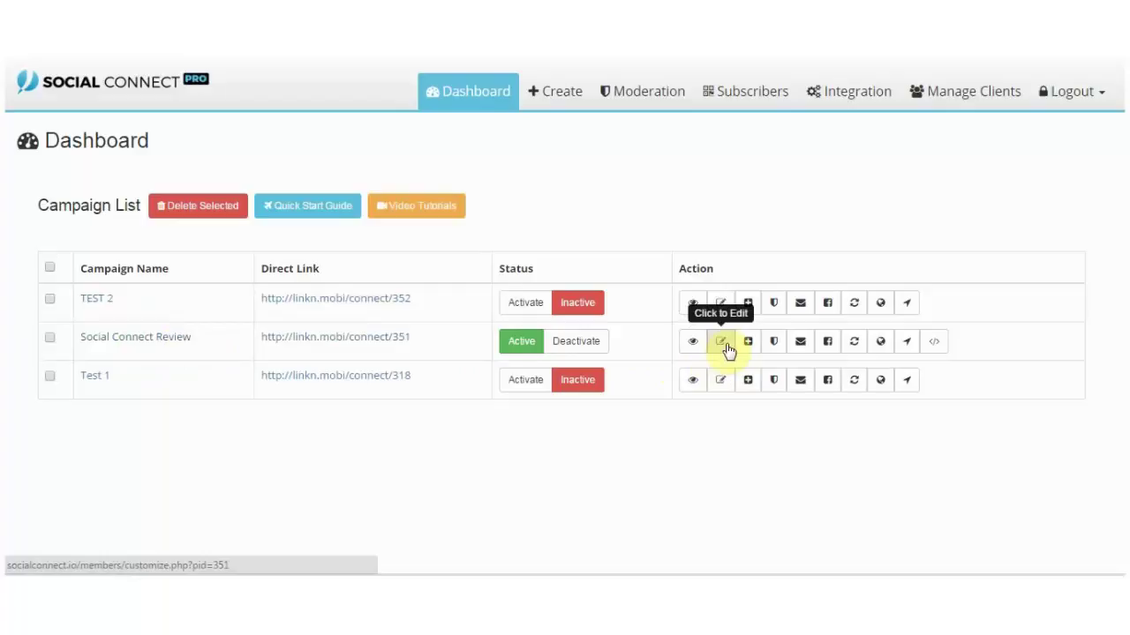
left_click(725, 347)
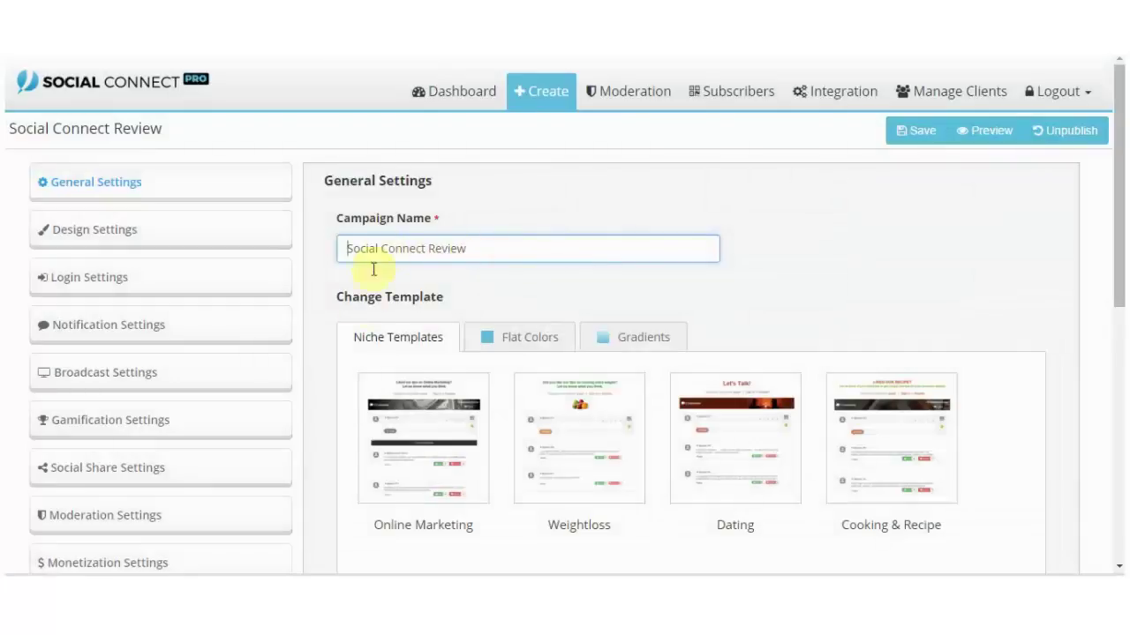
scroll(697, 333, "down", 4)
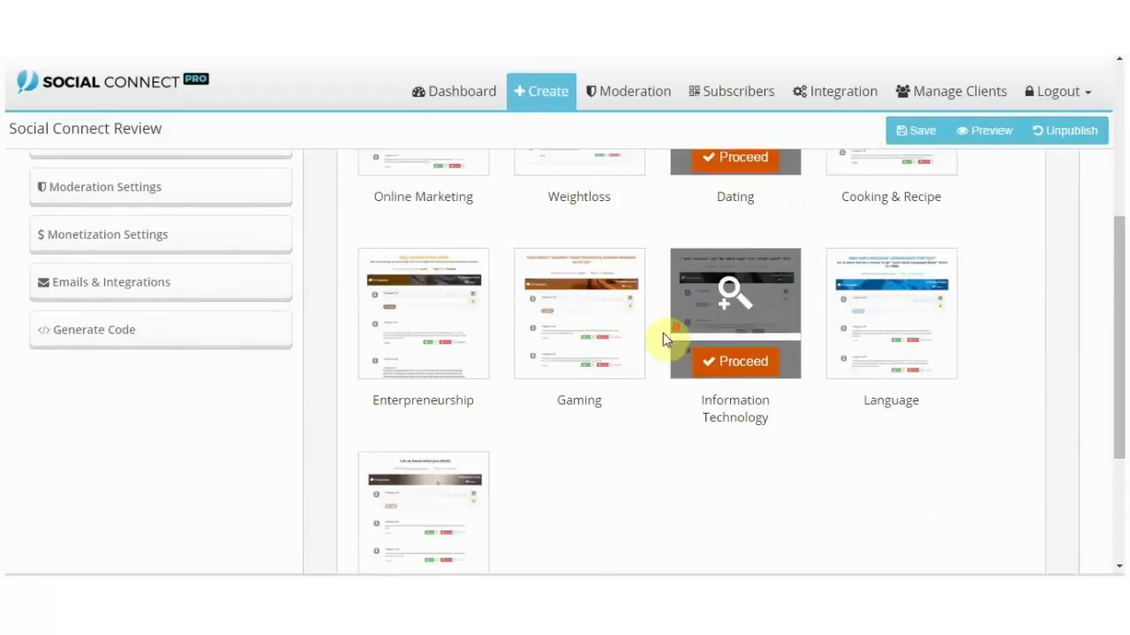
scroll(580, 415, "down", 3)
scroll(424, 385, "up", 3)
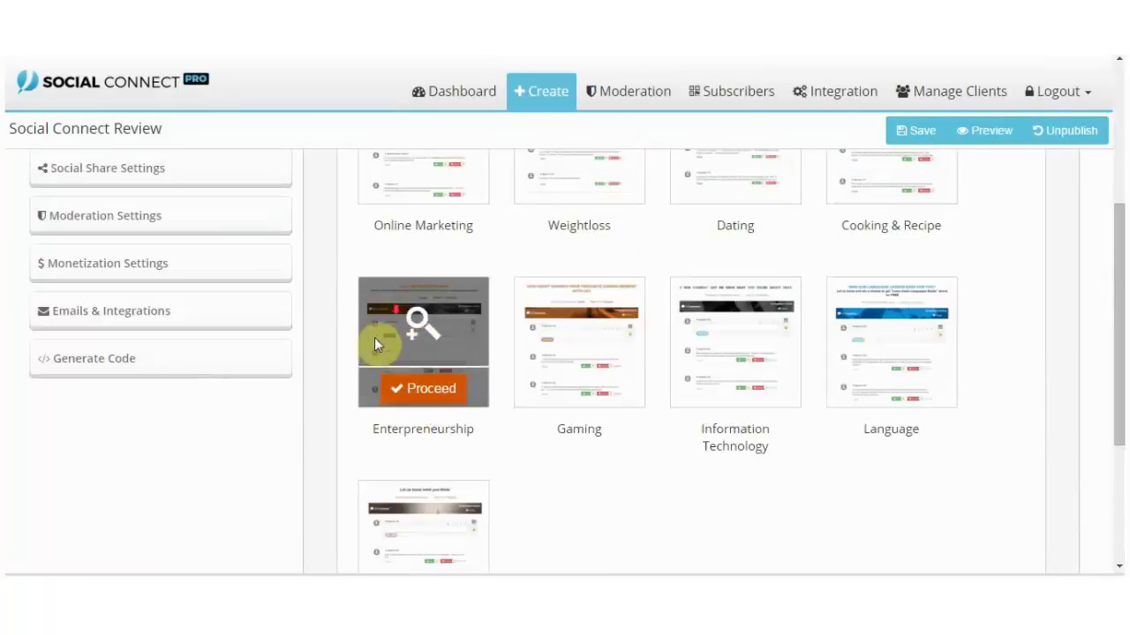
scroll(374, 337, "down", 3)
left_click(361, 510)
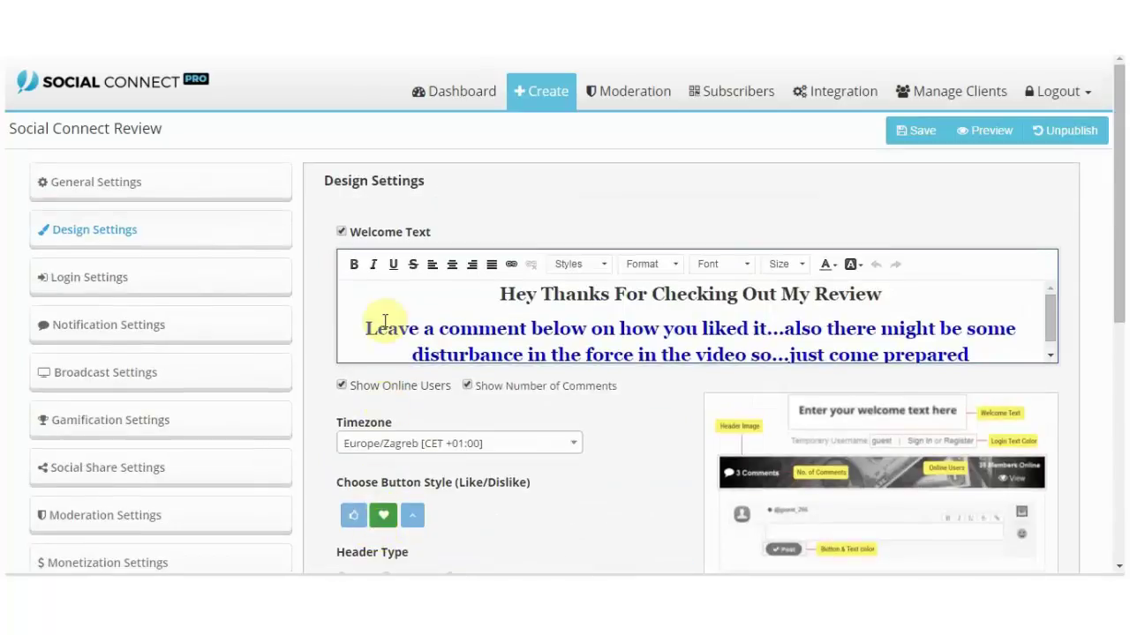
scroll(598, 396, "down", 2)
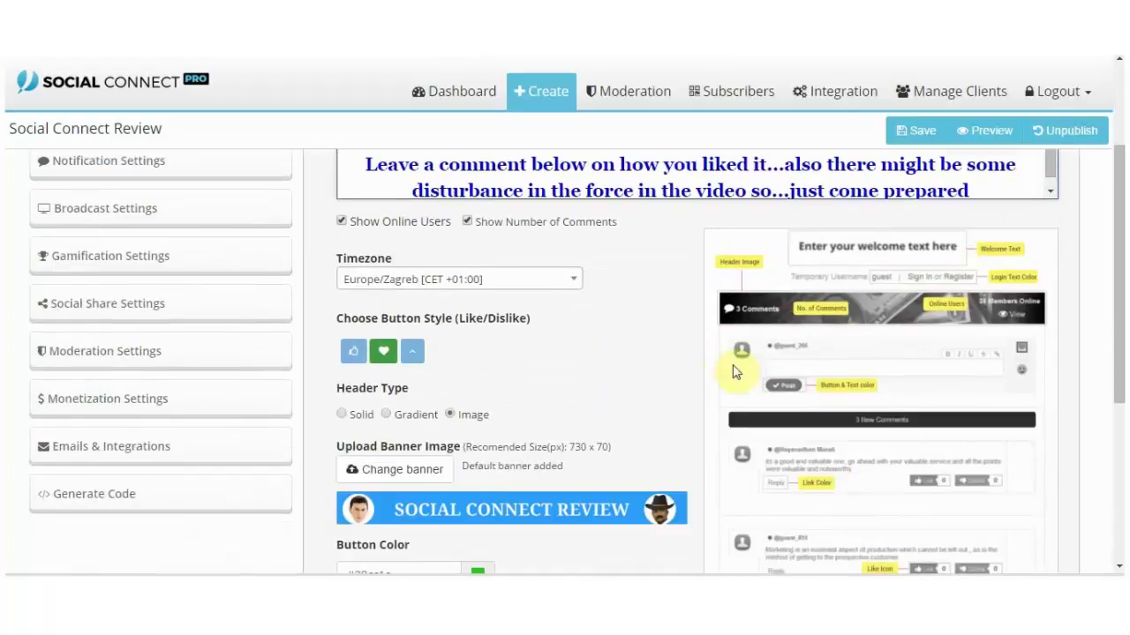
scroll(927, 309, "up", 1)
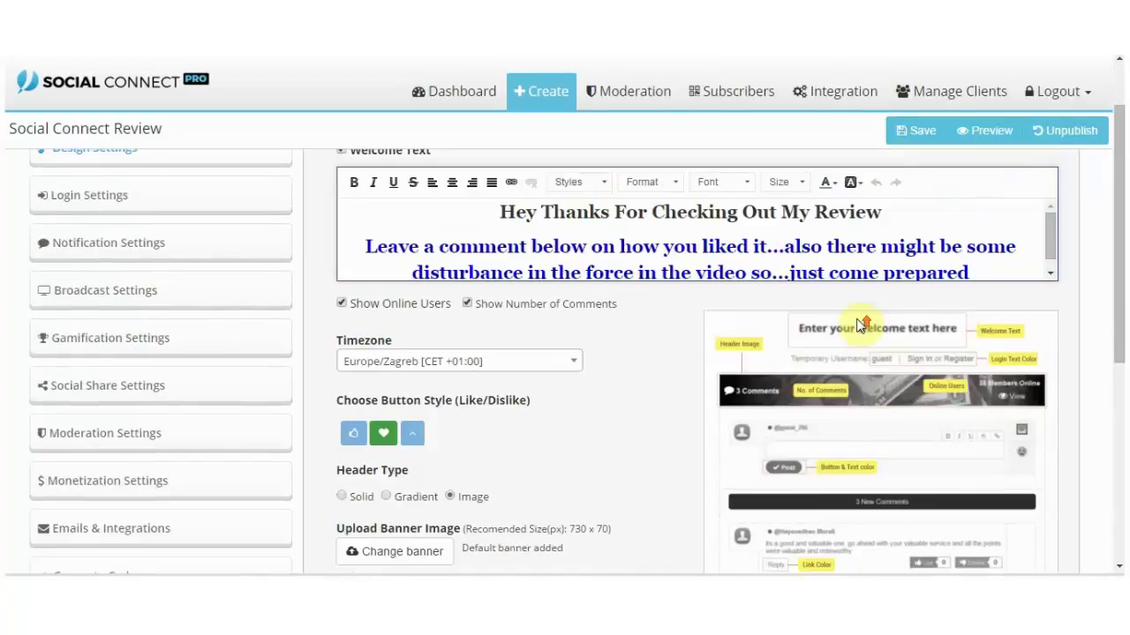
scroll(441, 344, "down", 1)
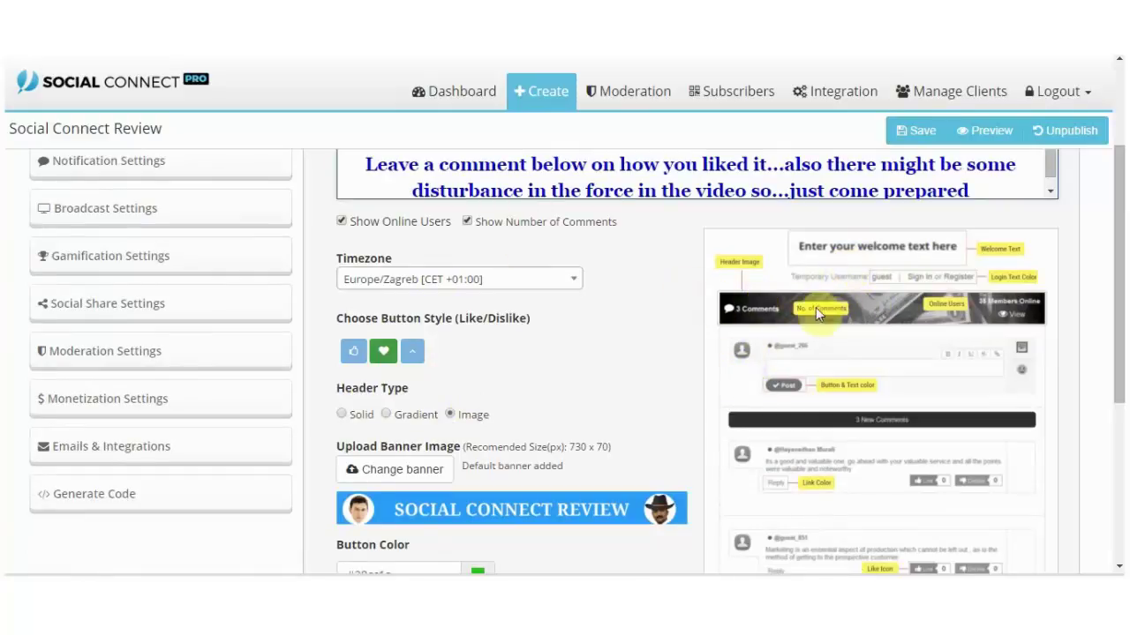
scroll(840, 303, "down", 1)
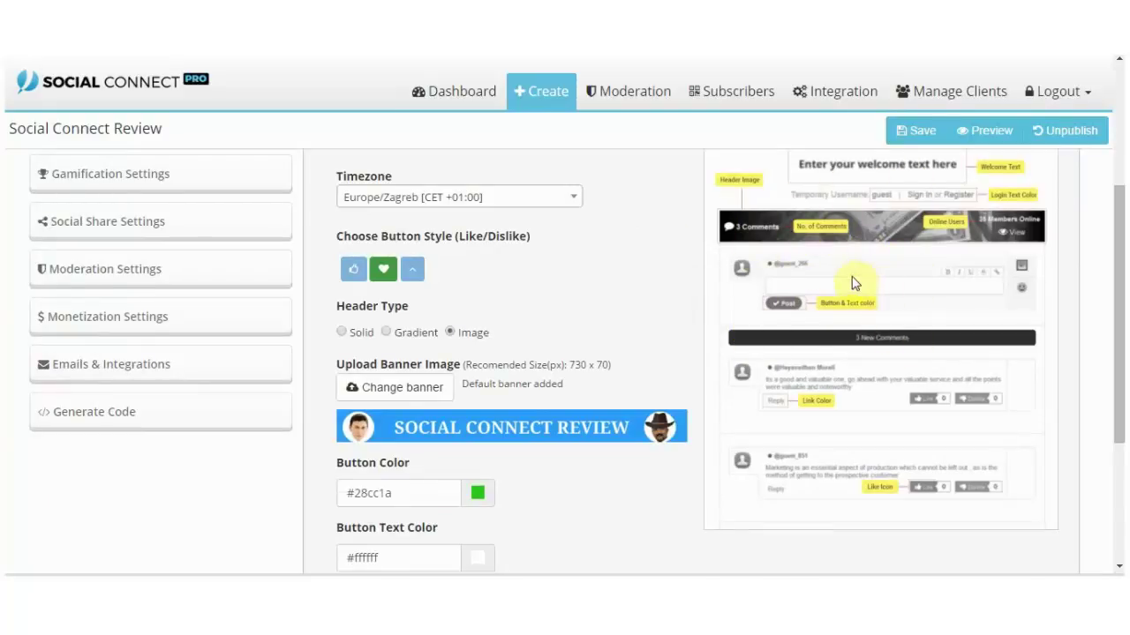
scroll(817, 300, "up", 3)
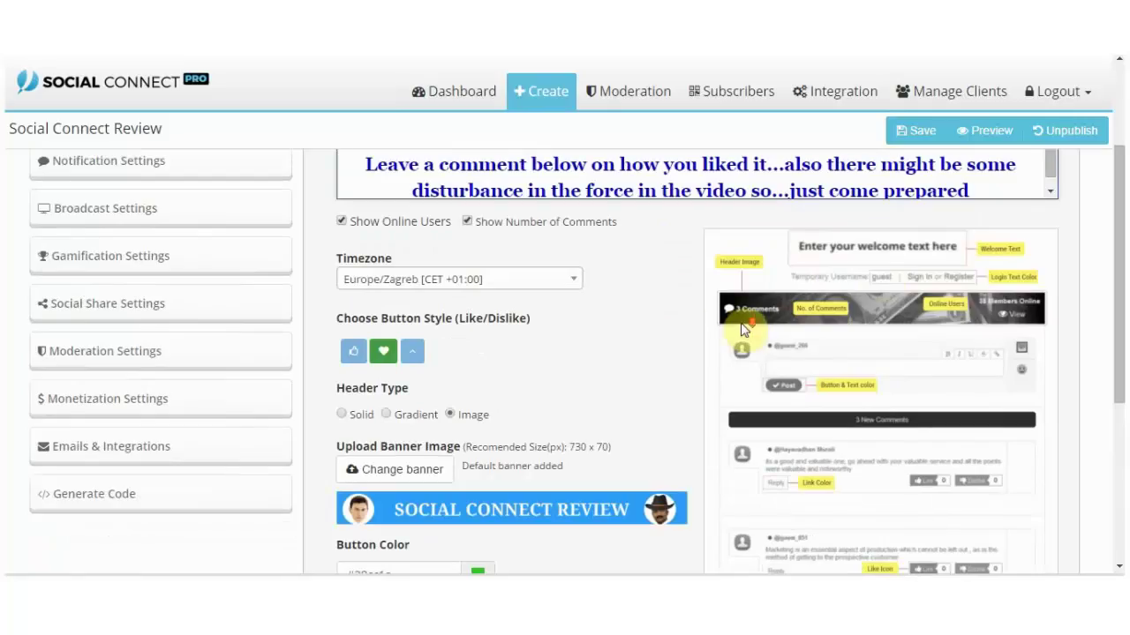
scroll(739, 315, "down", 2)
scroll(801, 270, "down", 2)
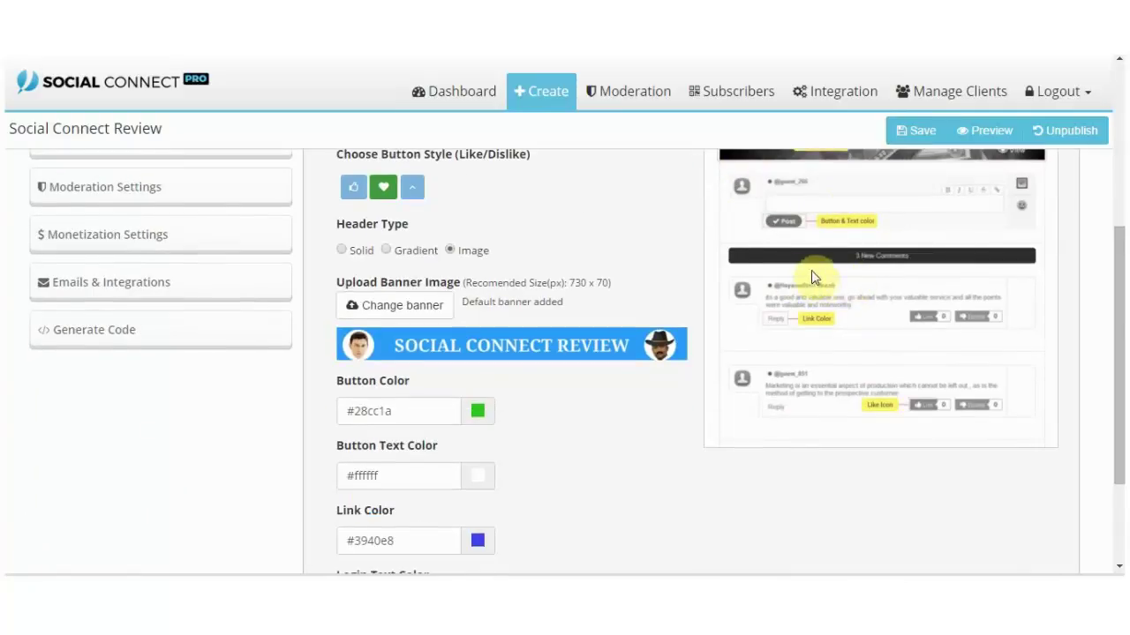
scroll(812, 283, "up", 1)
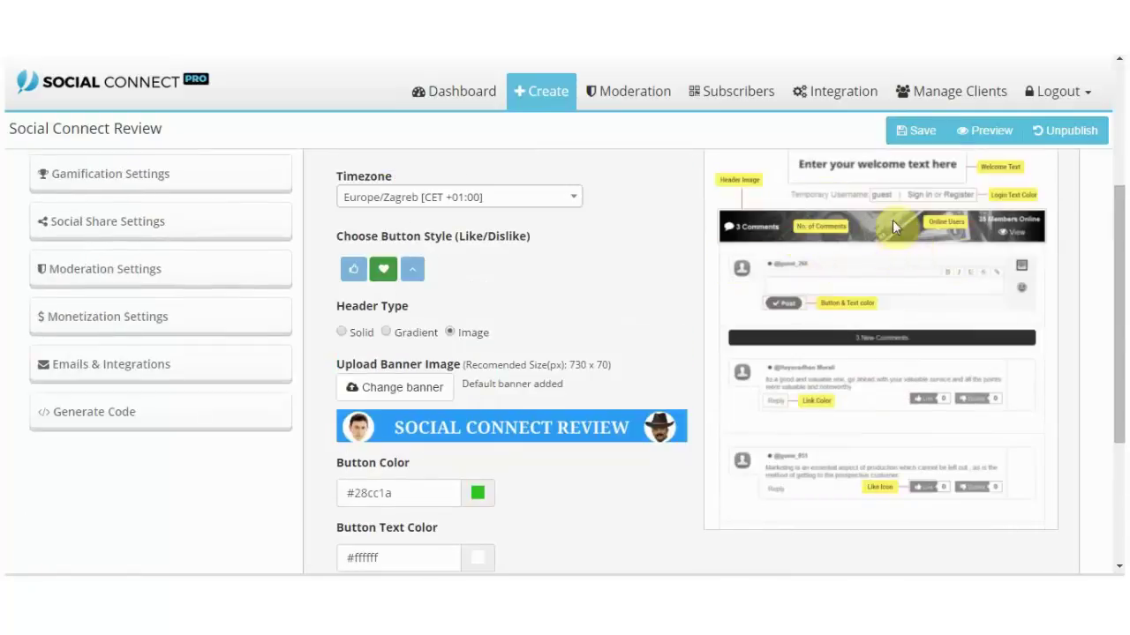
scroll(892, 220, "up", 3)
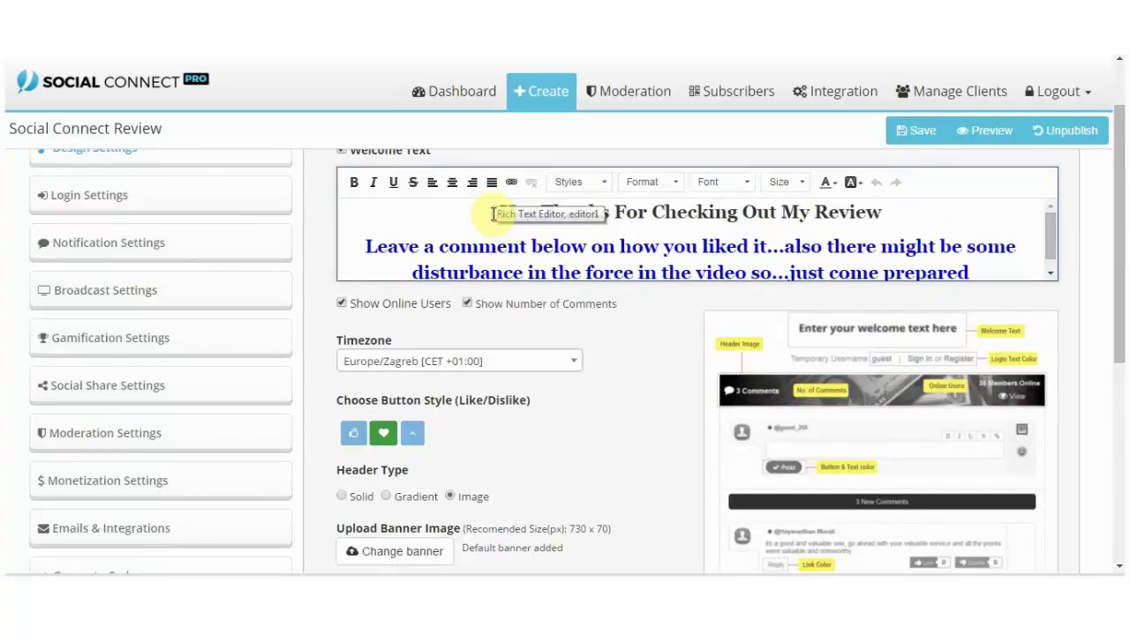
scroll(512, 215, "down", 3)
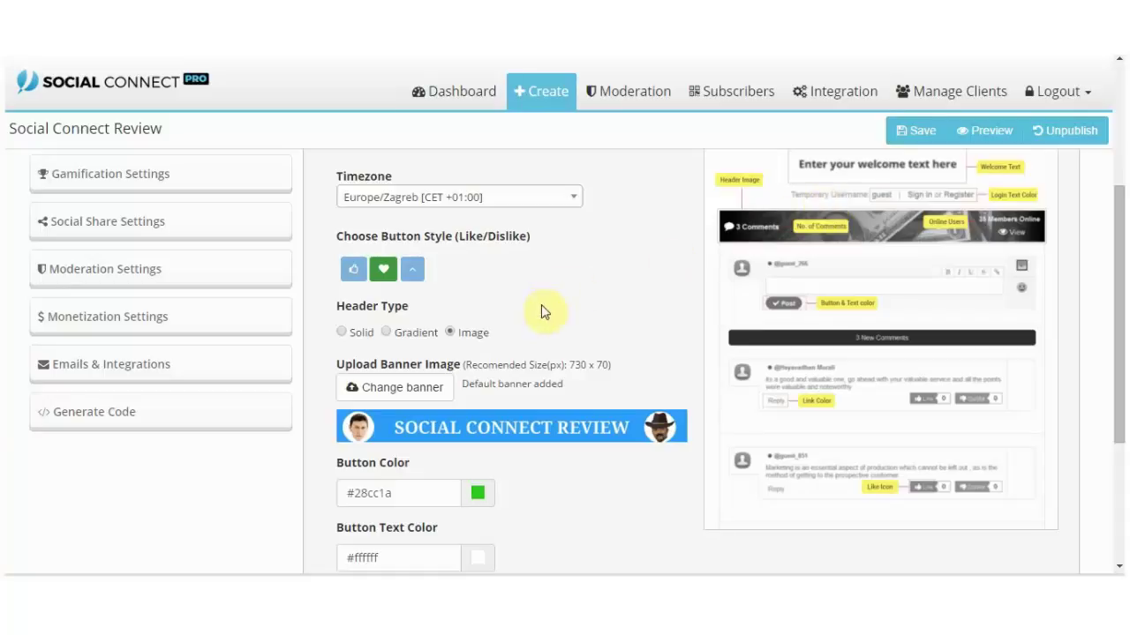
scroll(541, 304, "up", 2)
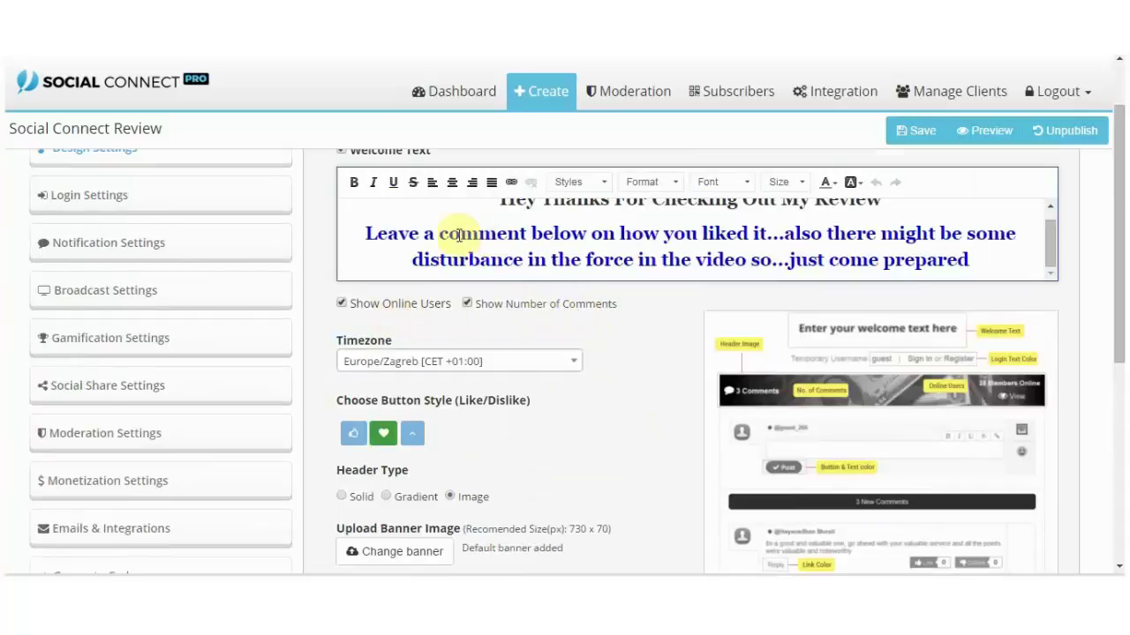
scroll(450, 231, "up", 1)
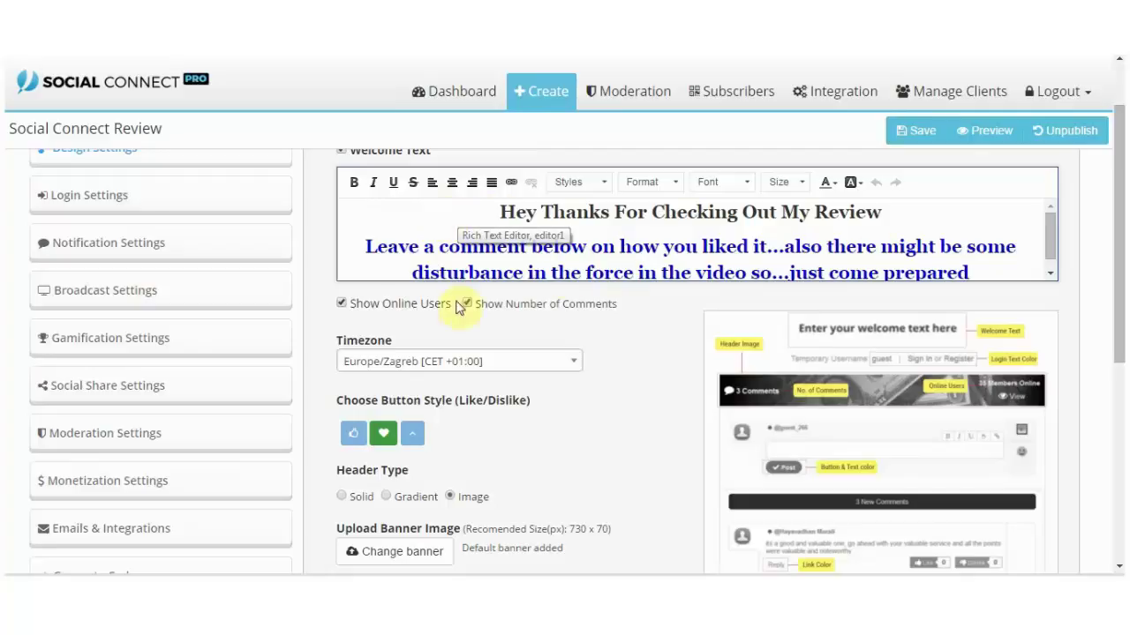
scroll(459, 303, "down", 1)
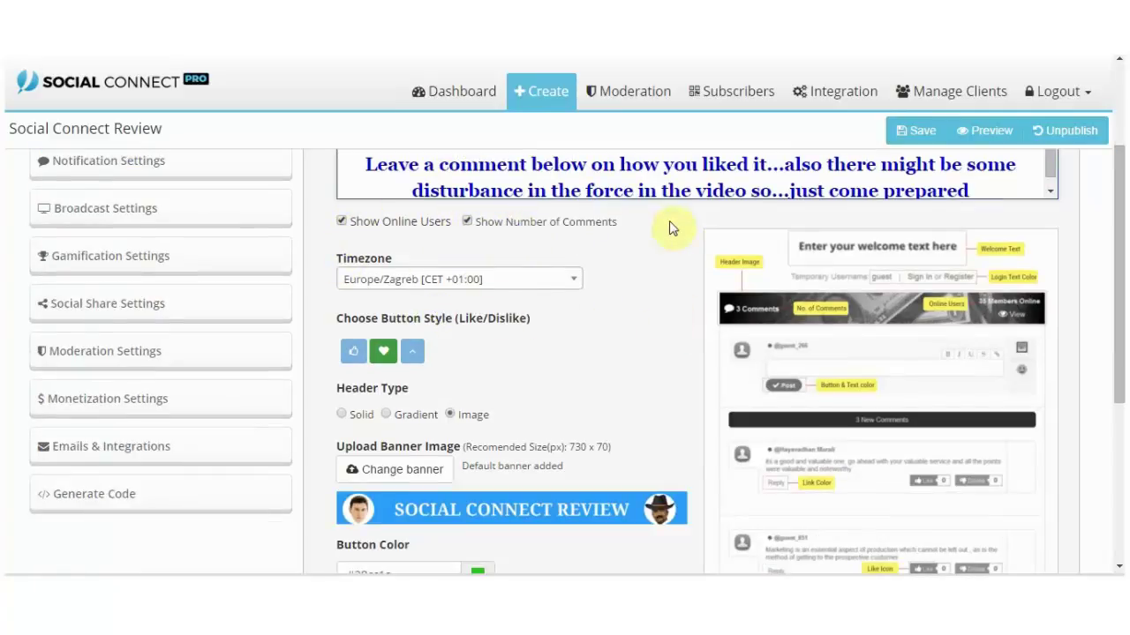
scroll(458, 315, "down", 1)
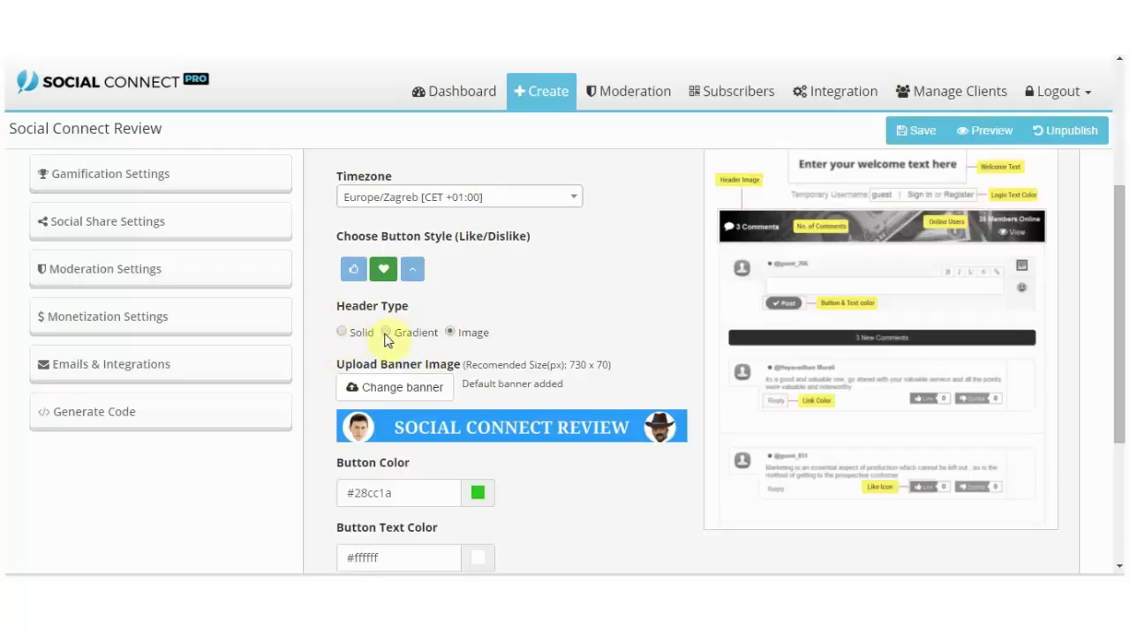
scroll(565, 339, "down", 1)
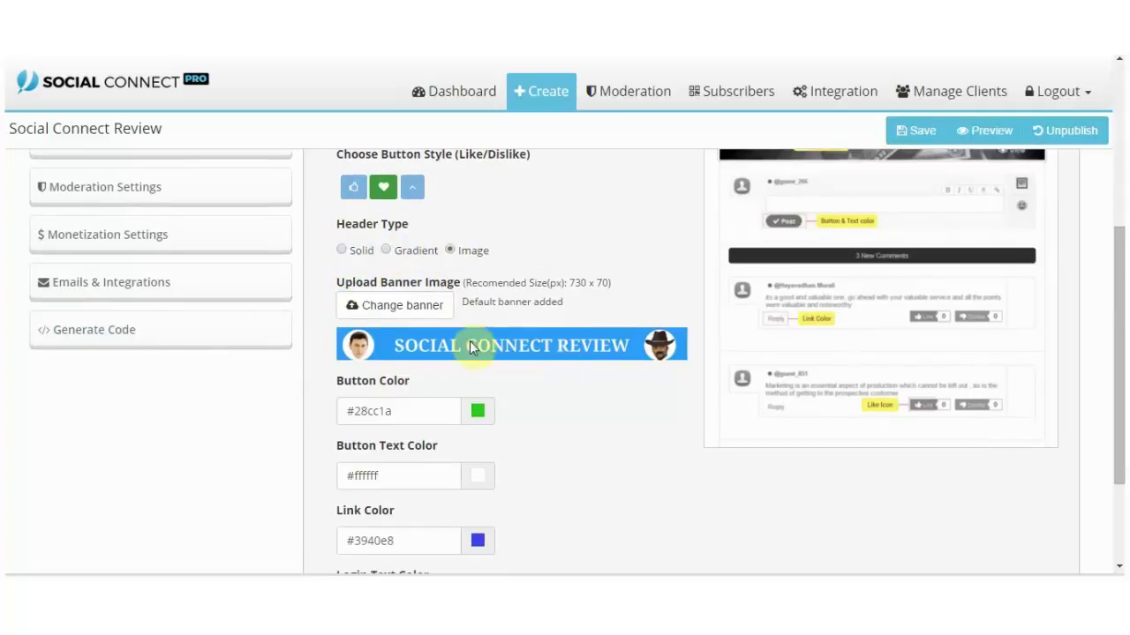
scroll(616, 272, "down", 2)
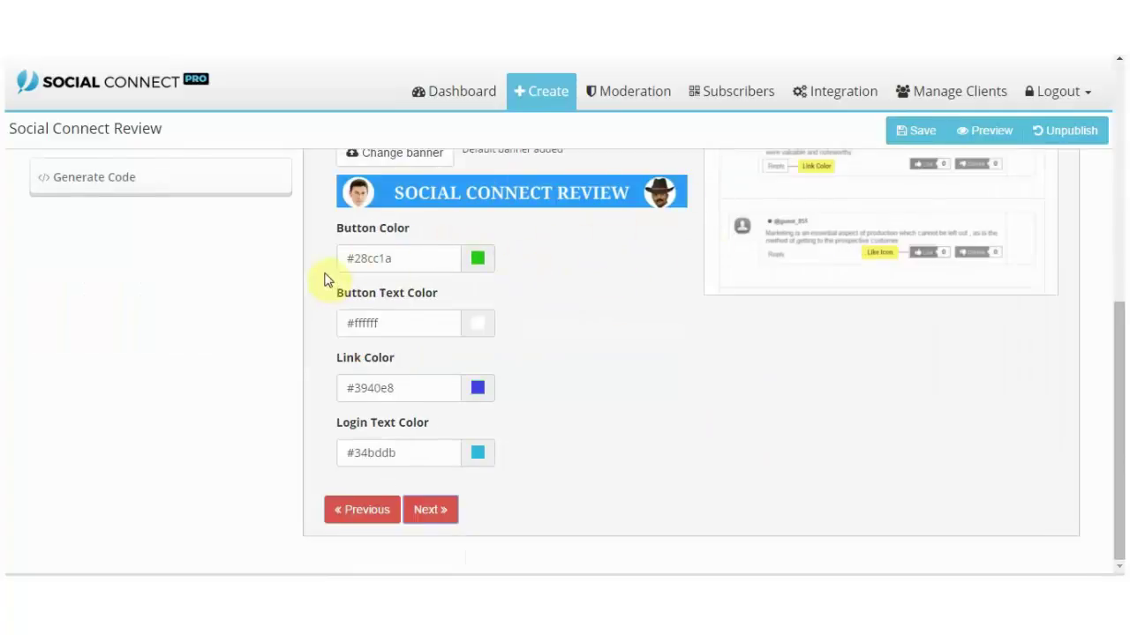
scroll(661, 323, "up", 2)
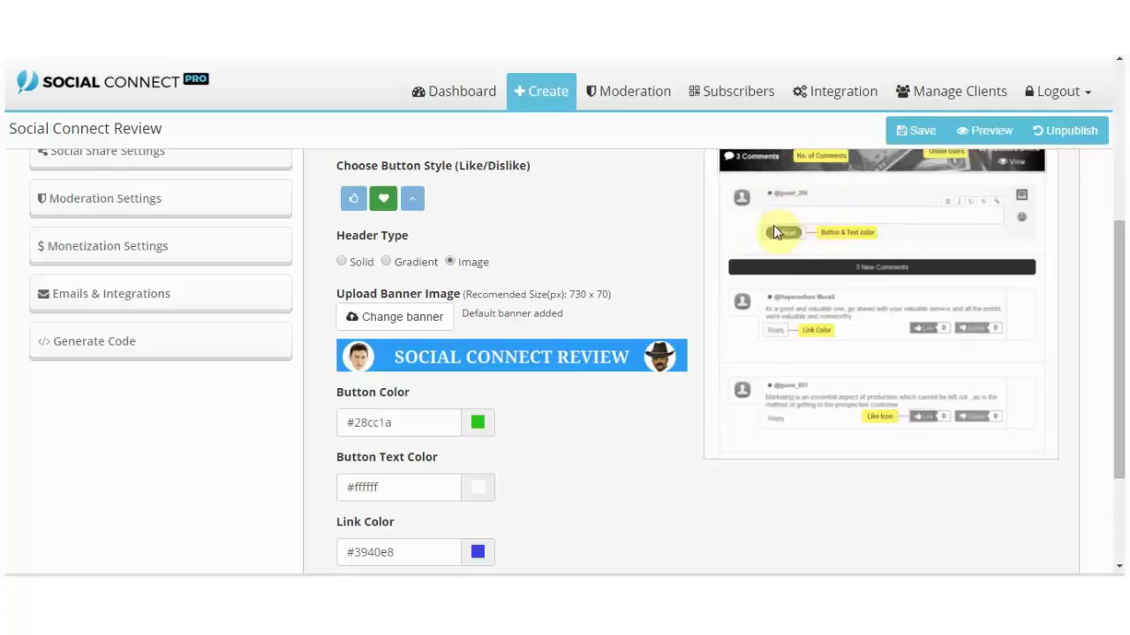
scroll(718, 304, "down", 1)
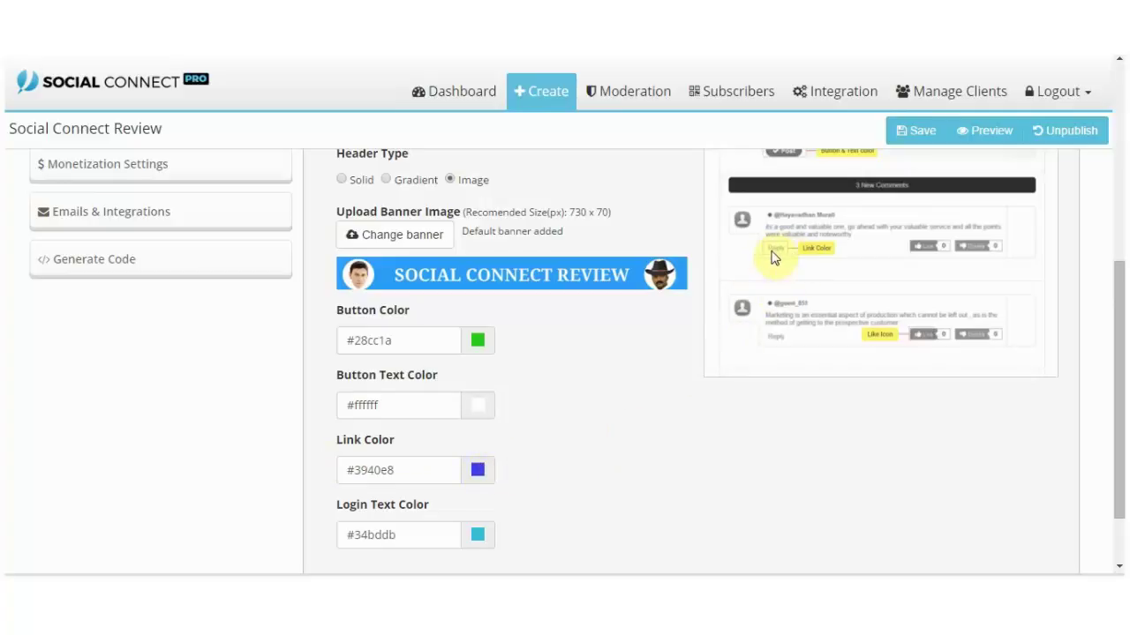
scroll(597, 406, "down", 2)
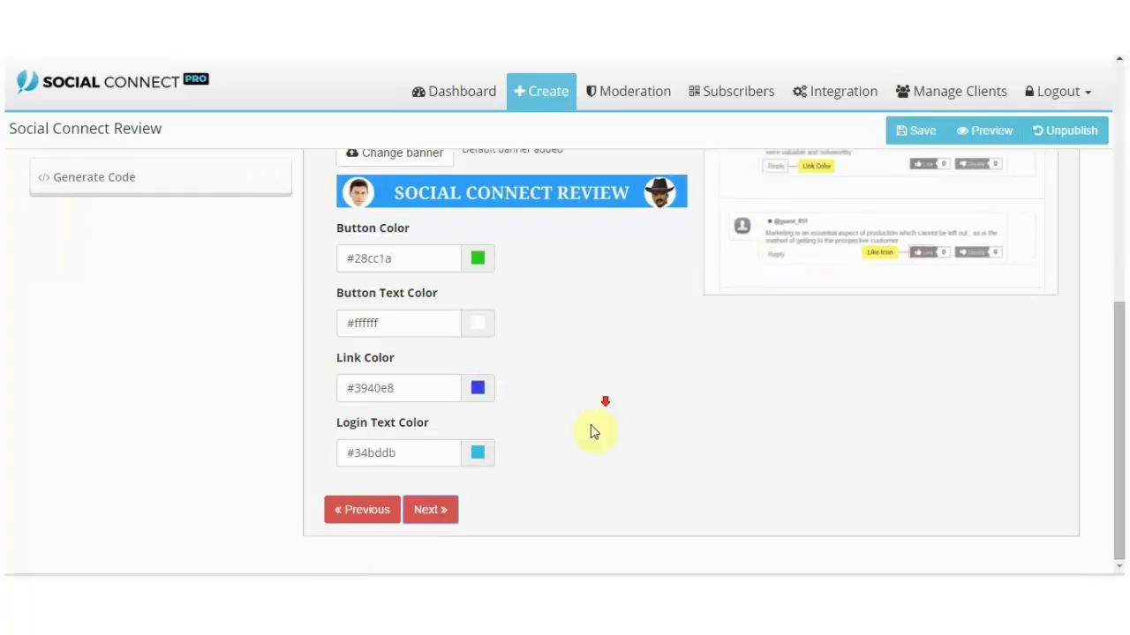
scroll(453, 400, "up", 2)
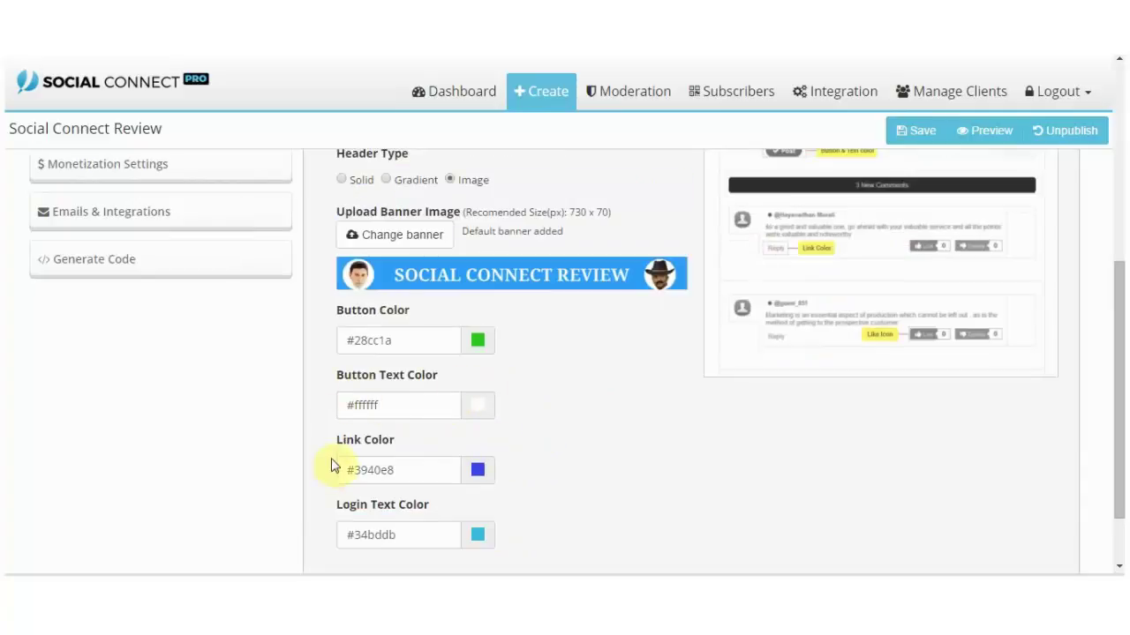
scroll(902, 248, "up", 2)
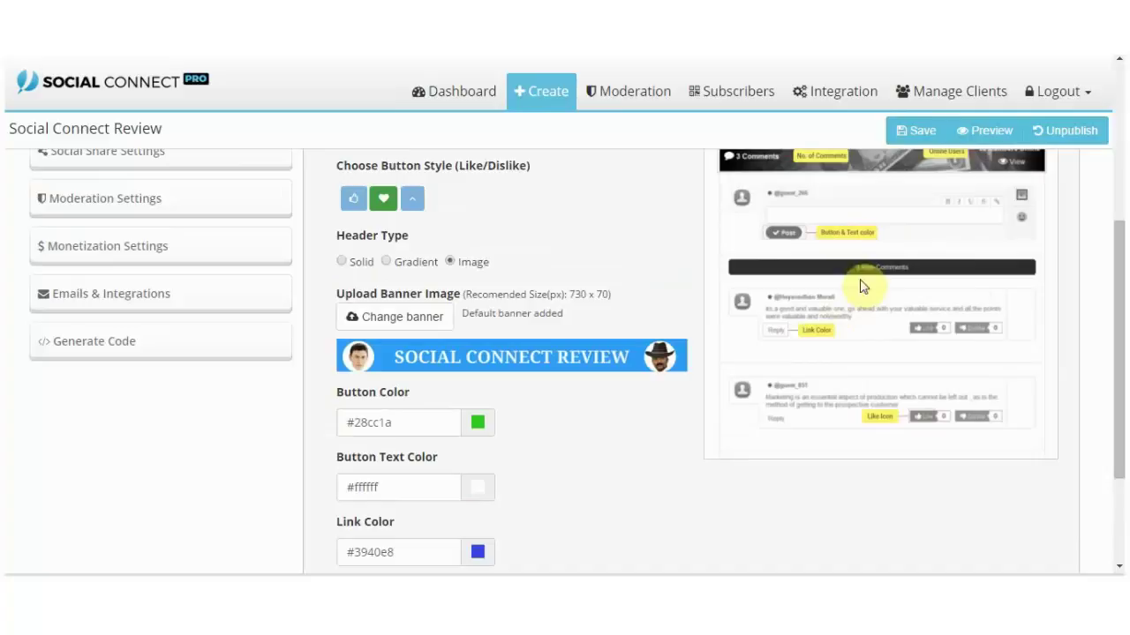
scroll(863, 287, "down", 2)
scroll(359, 499, "down", 2)
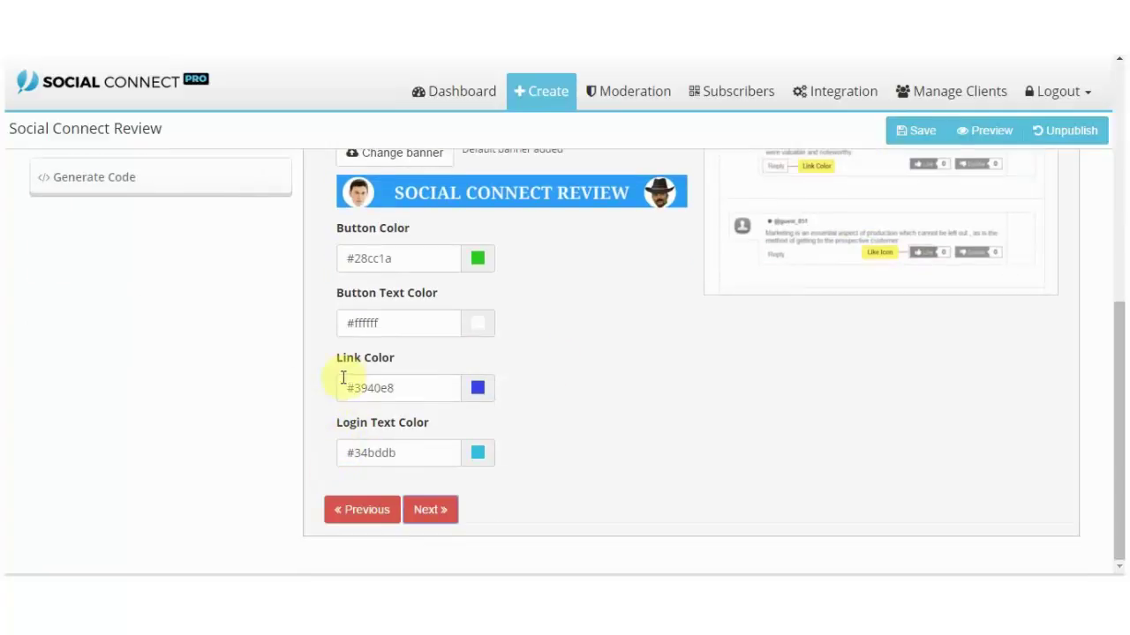
scroll(820, 265, "up", 4)
scroll(799, 291, "down", 4)
In Login Settings, turn off Enable Comments by guest, keeping Facebook and Twitter login on.
left_click(444, 512)
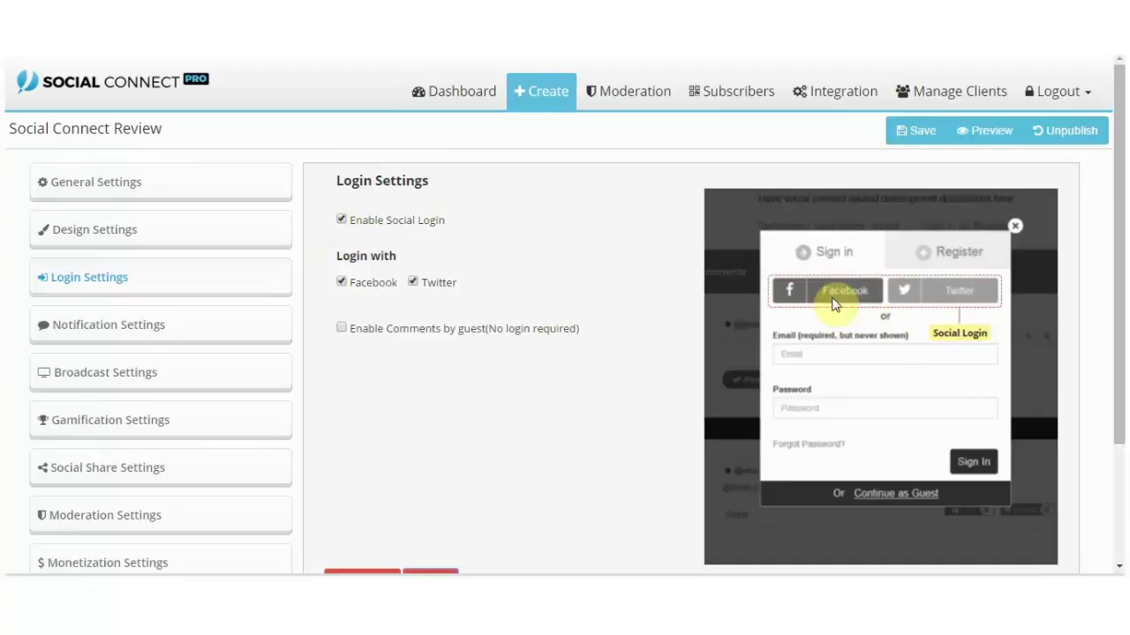
scroll(630, 321, "down", 2)
scroll(633, 378, "up", 2)
left_click(342, 329)
scroll(821, 323, "down", 3)
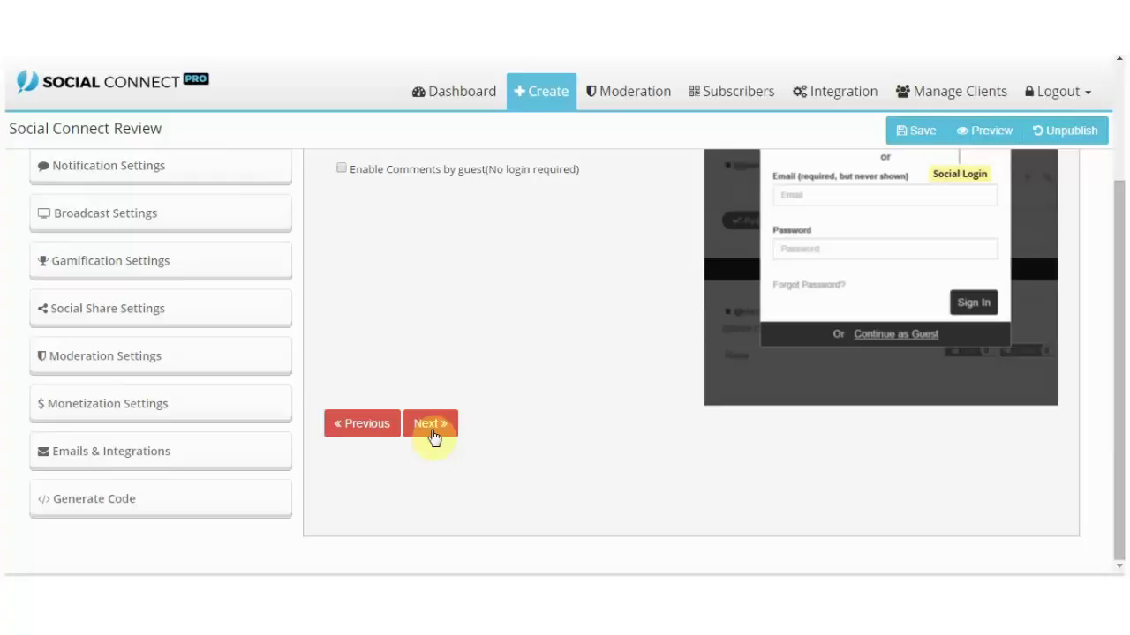
scroll(697, 357, "up", 3)
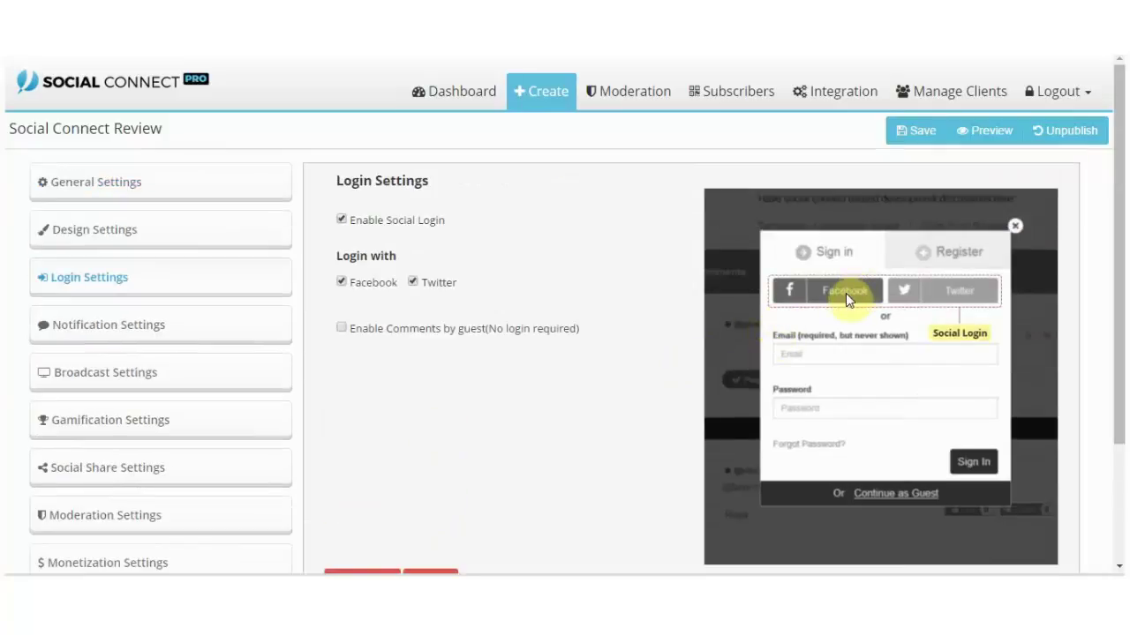
scroll(794, 304, "down", 3)
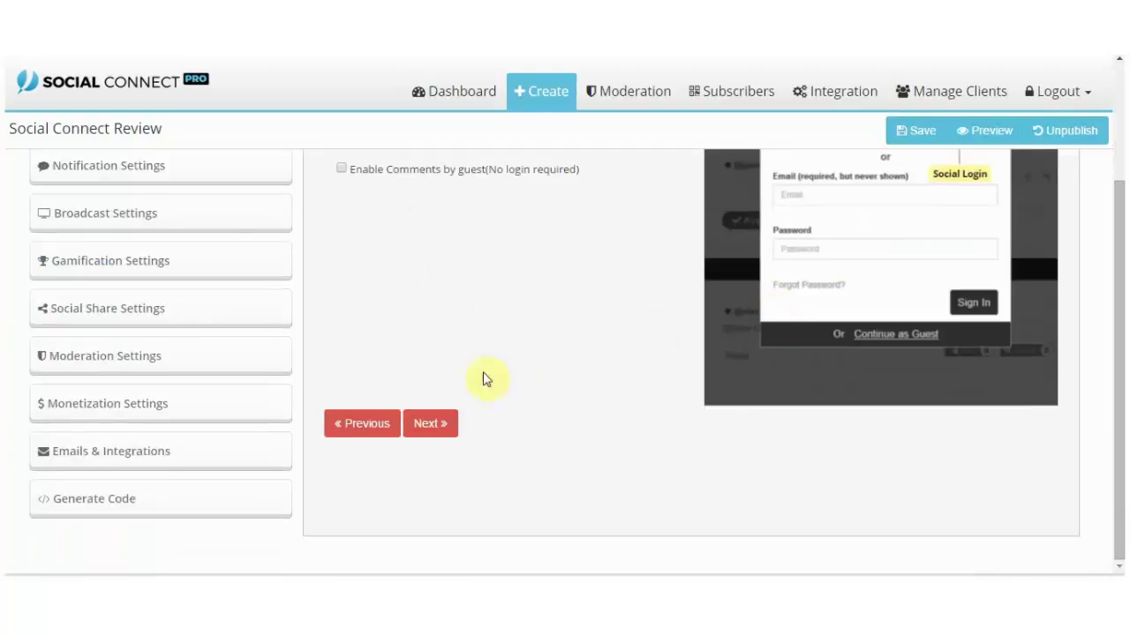
Open Notification Settings (gradient #61bfe1 to #2045c9) and read its help notes.
left_click(430, 425)
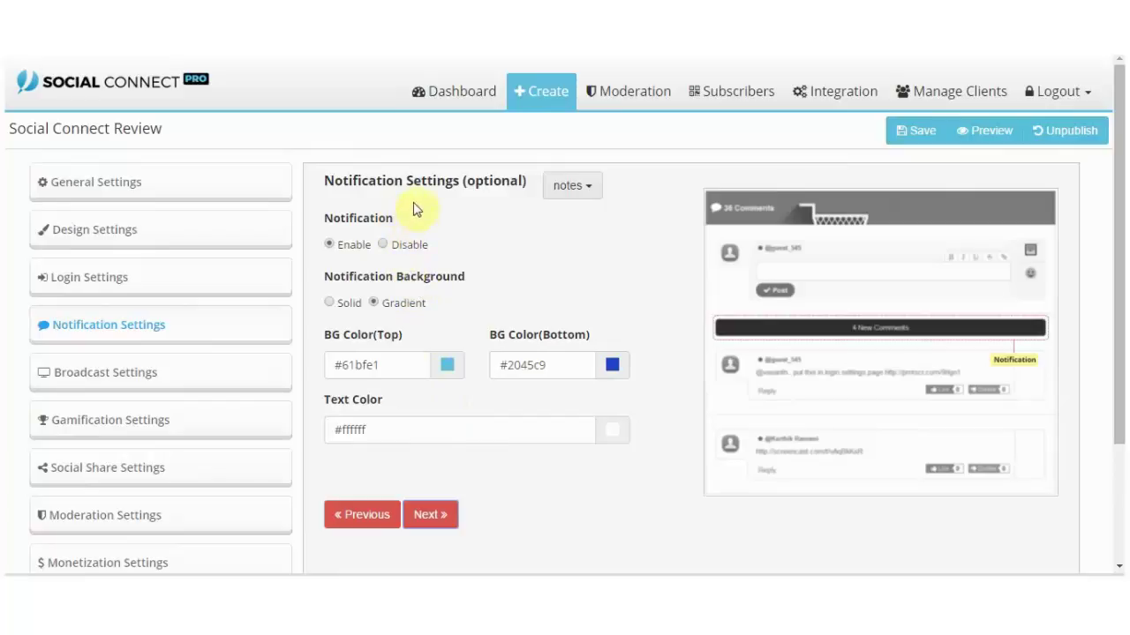
left_click(588, 195)
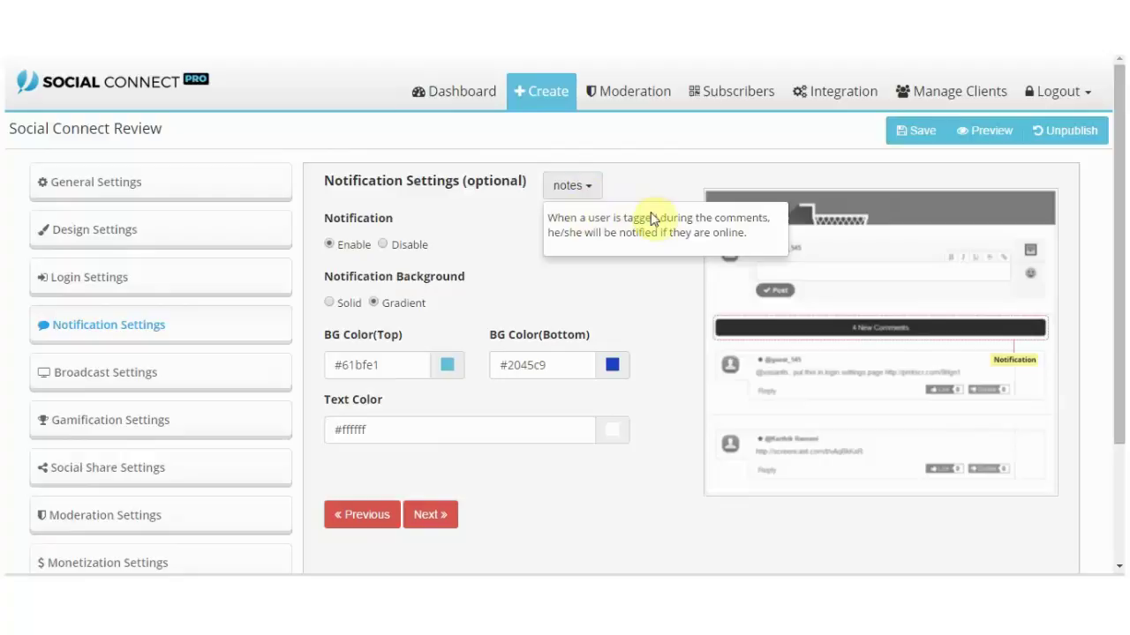
left_click(583, 189)
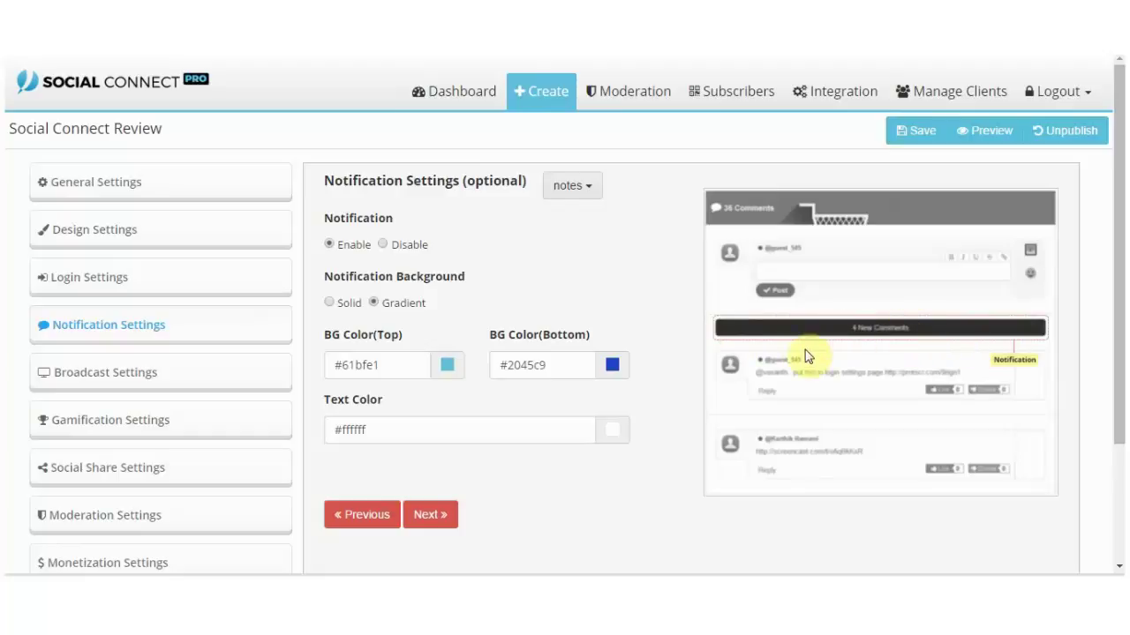
Open Broadcast Settings, read its notes, and review the #1ad6fd–#1d62f0 gradient and 100-second timing.
left_click(427, 513)
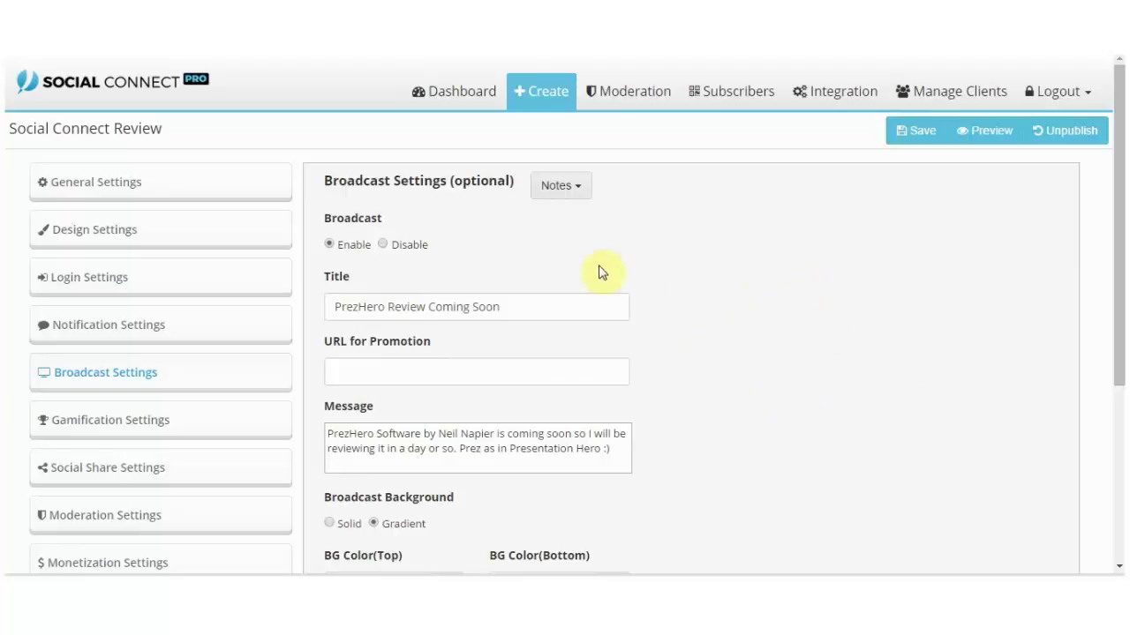
left_click(565, 190)
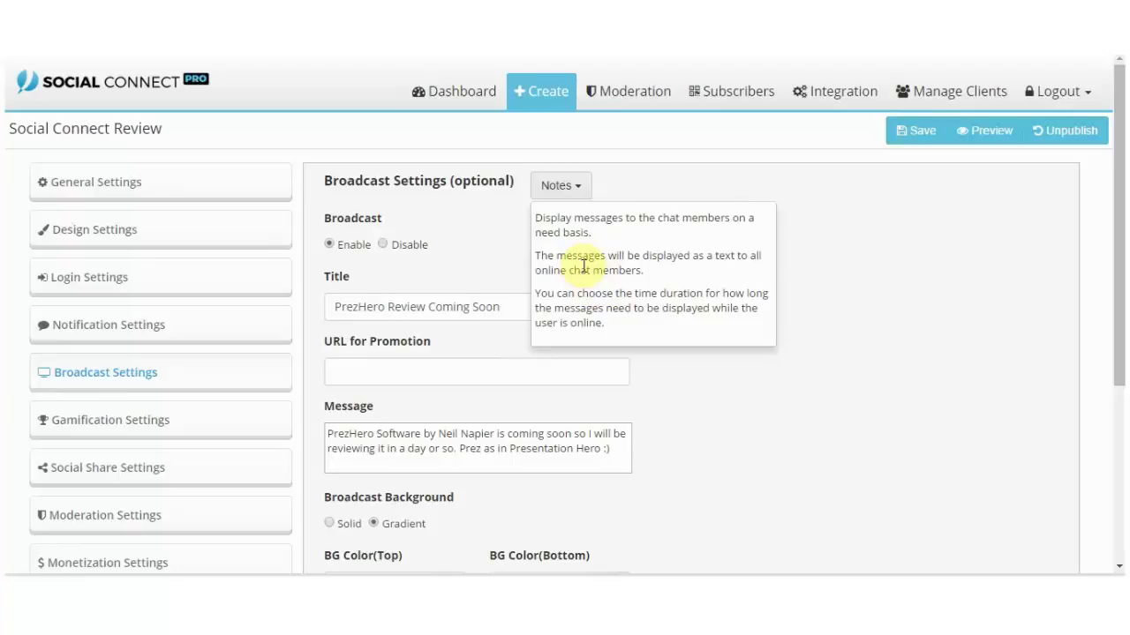
left_click(578, 196)
scroll(486, 360, "down", 2)
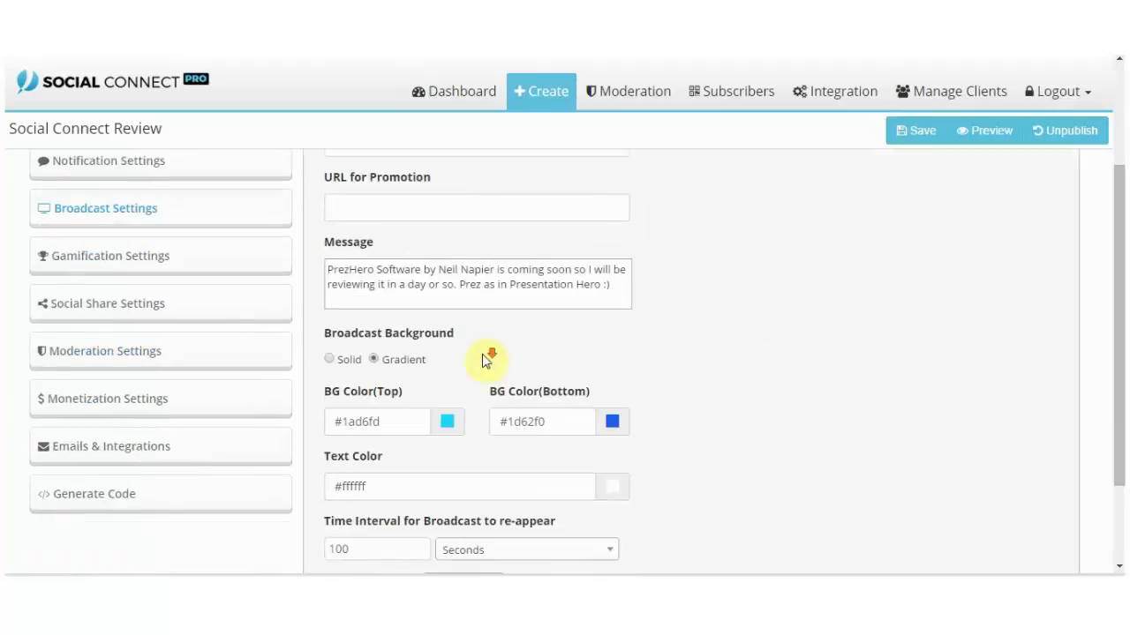
scroll(482, 355, "down", 2)
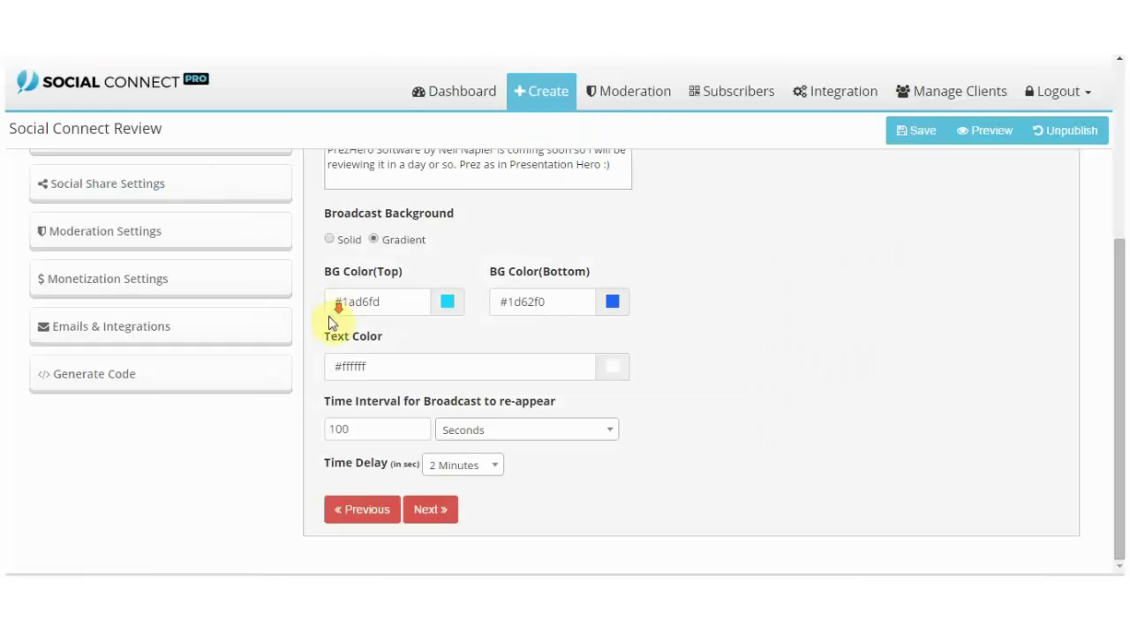
Open Gamification Settings and read the help notes on badge roles.
left_click(427, 505)
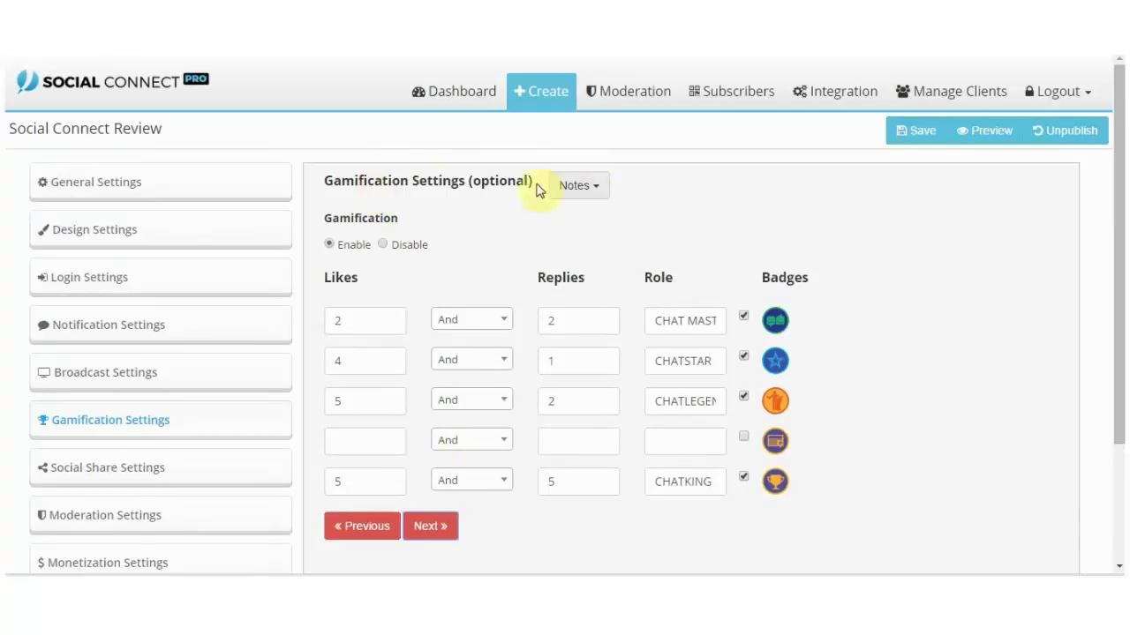
left_click(598, 192)
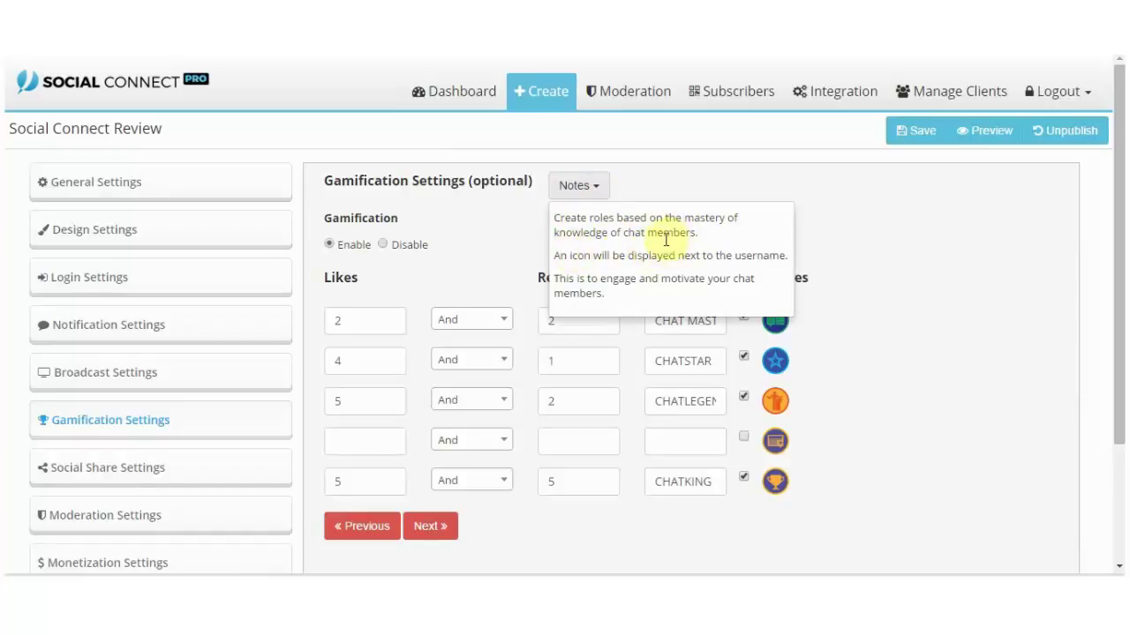
left_click(584, 193)
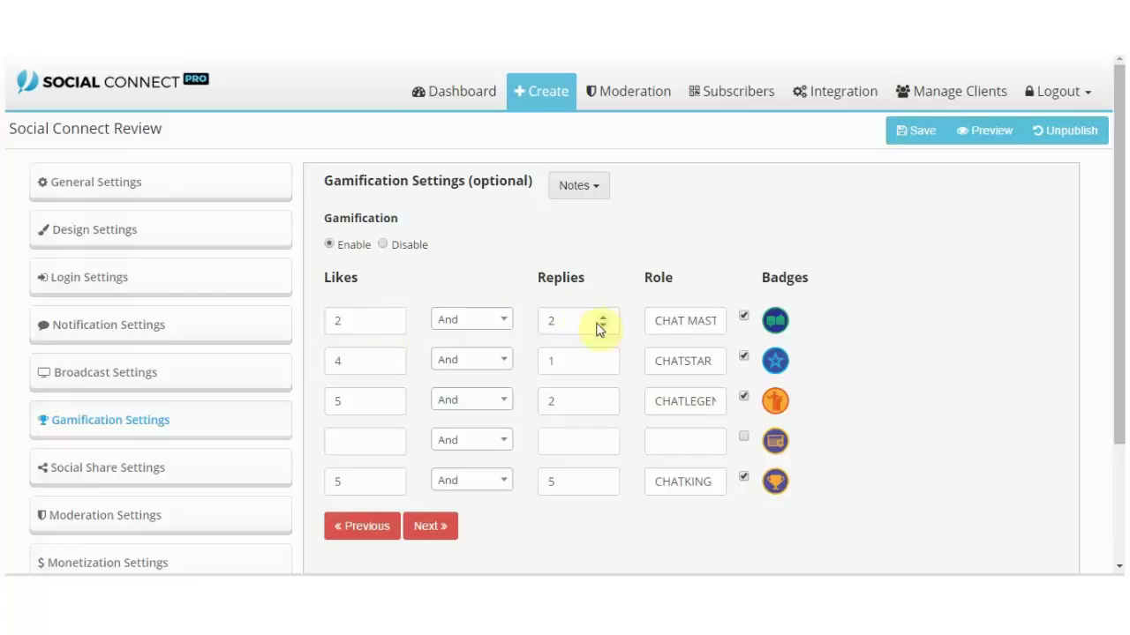
Keep And for the first badge rule and review the gamification help notes again.
left_click(496, 323)
left_click(496, 323)
left_click(496, 321)
left_click(497, 322)
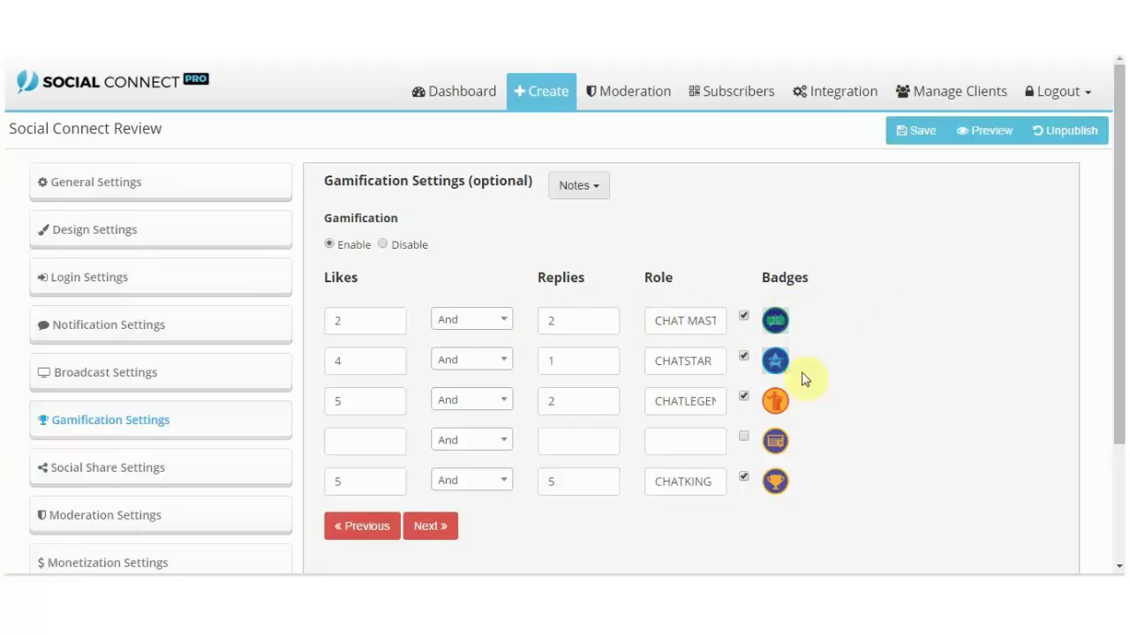
left_click(595, 193)
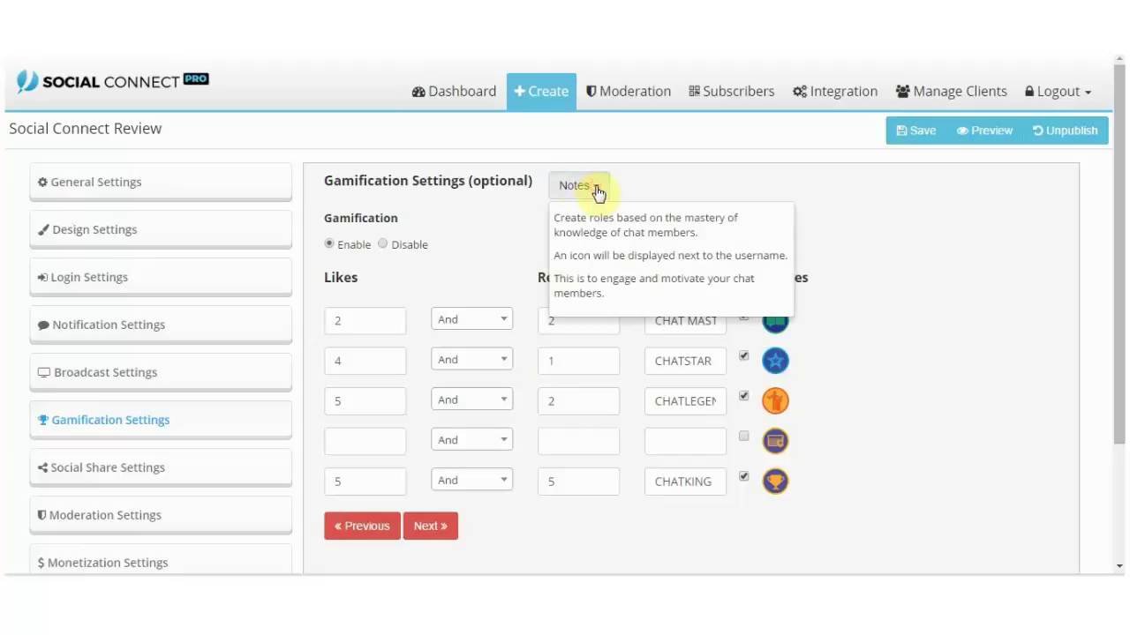
left_click(598, 194)
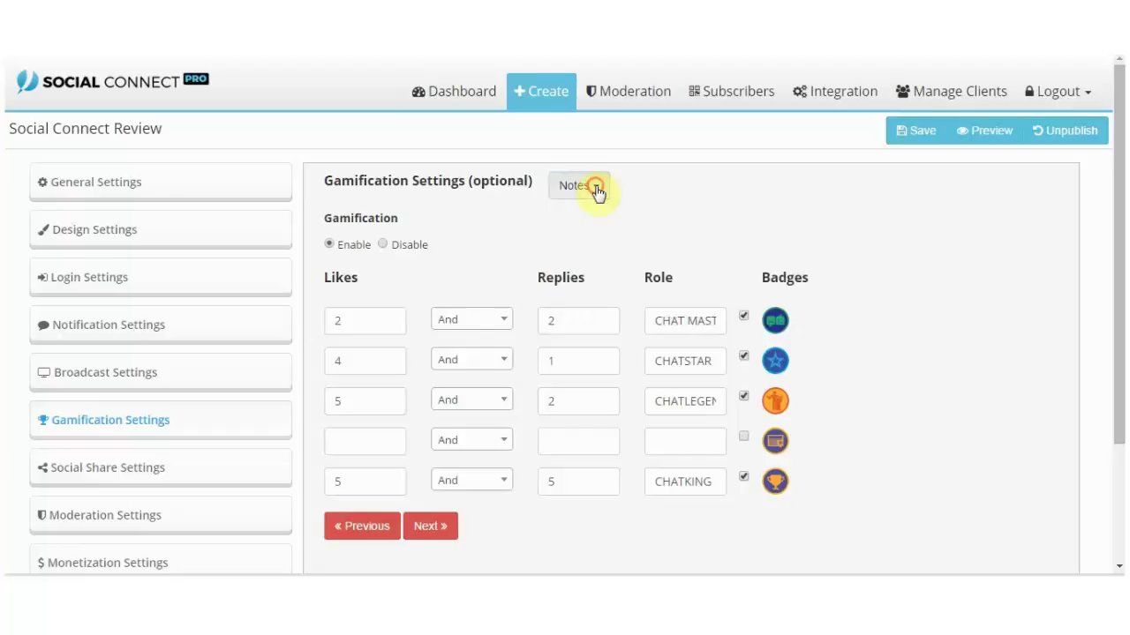
left_click(597, 193)
left_click(597, 193)
Move past Social Share Settings to the Moderation Settings step.
left_click(447, 530)
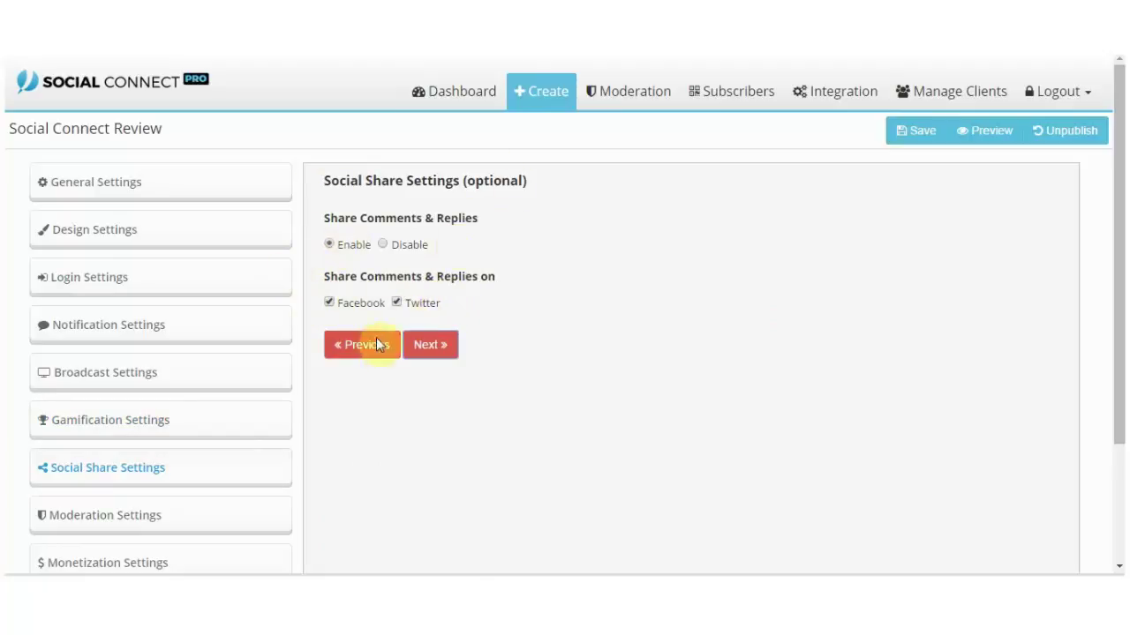
left_click(464, 357)
left_click(446, 355)
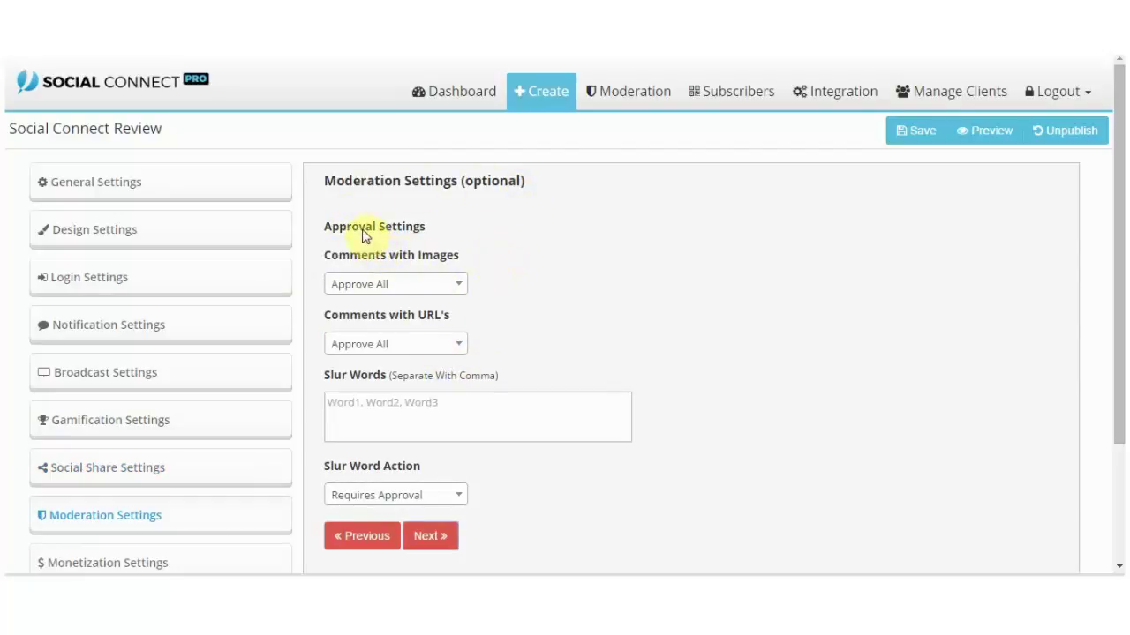
Set image and URL comments to Approve All and Slur Word Action to Requires Approval.
left_click(444, 286)
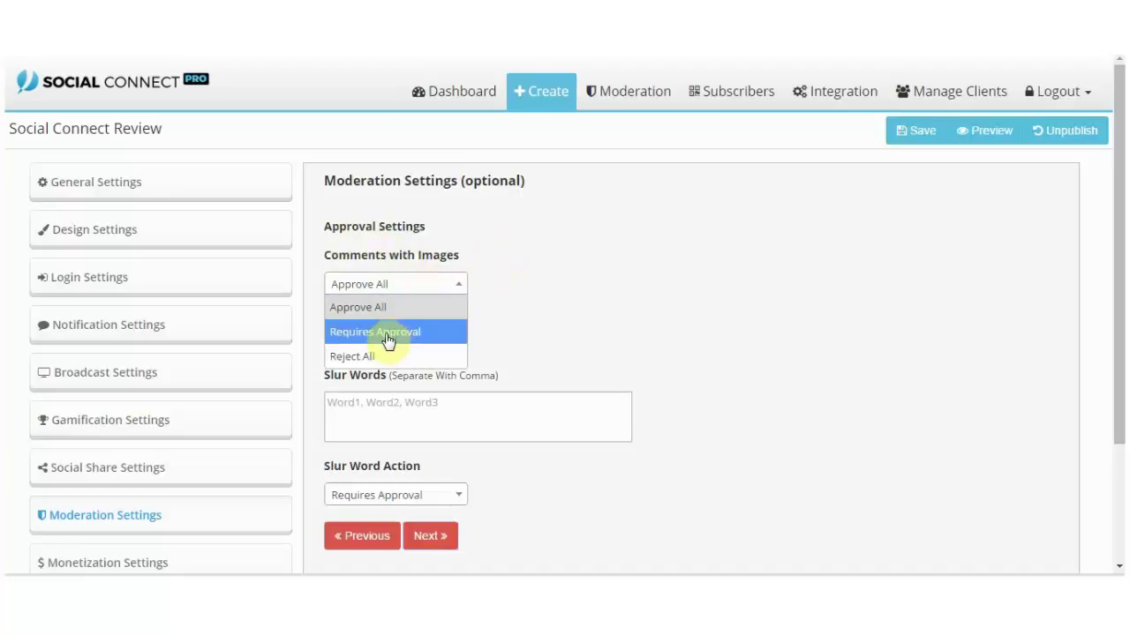
left_click(447, 295)
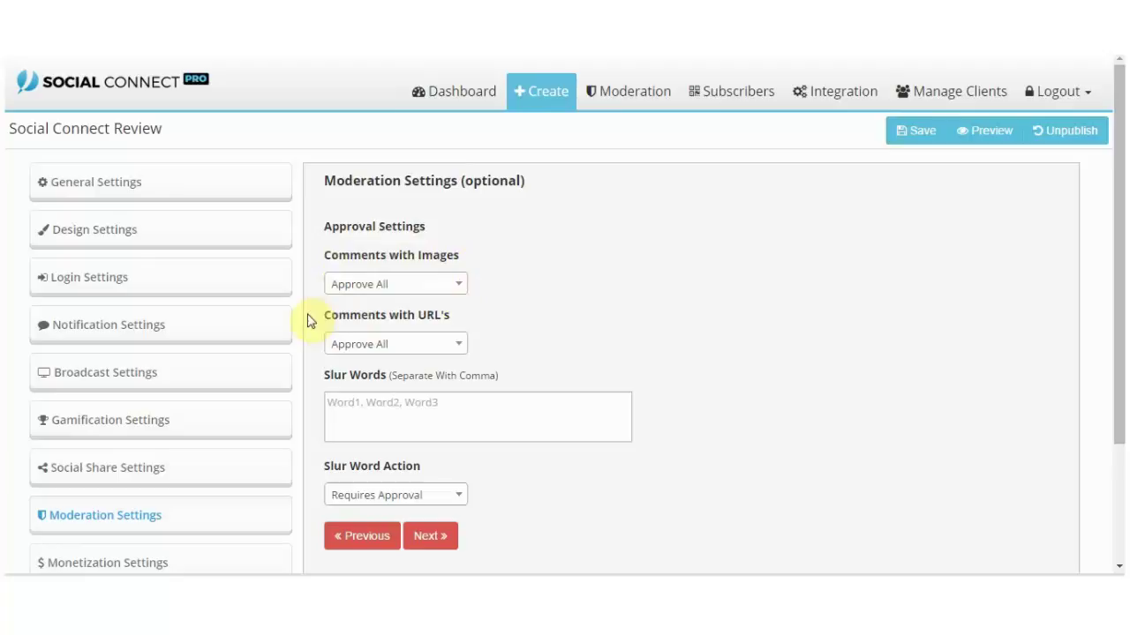
left_click(455, 346)
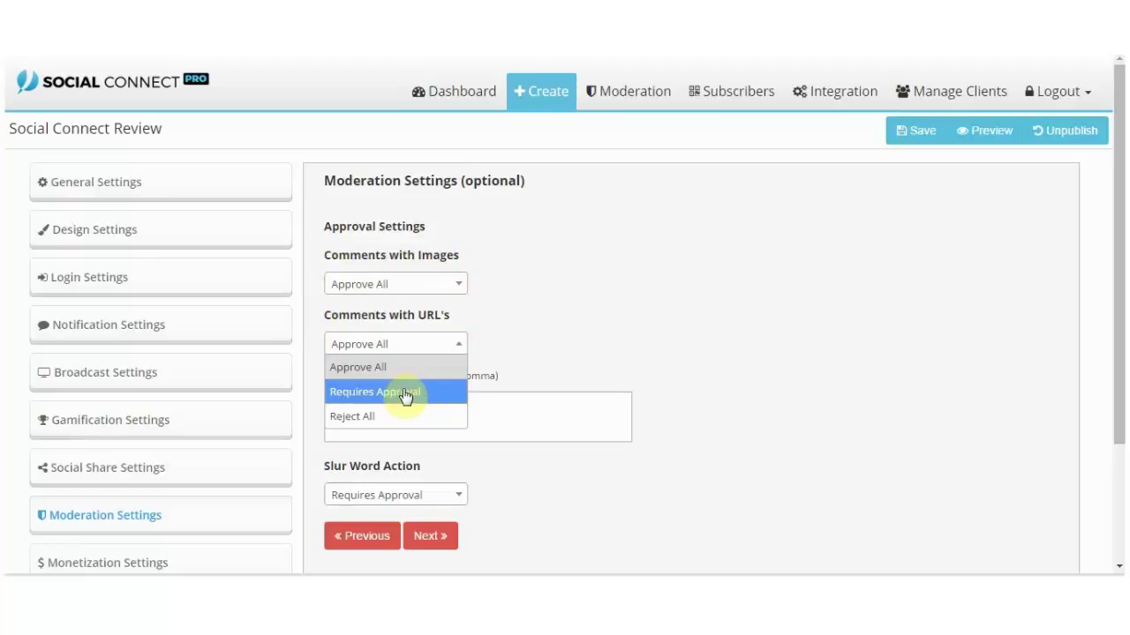
left_click(456, 346)
scroll(336, 407, "down", 1)
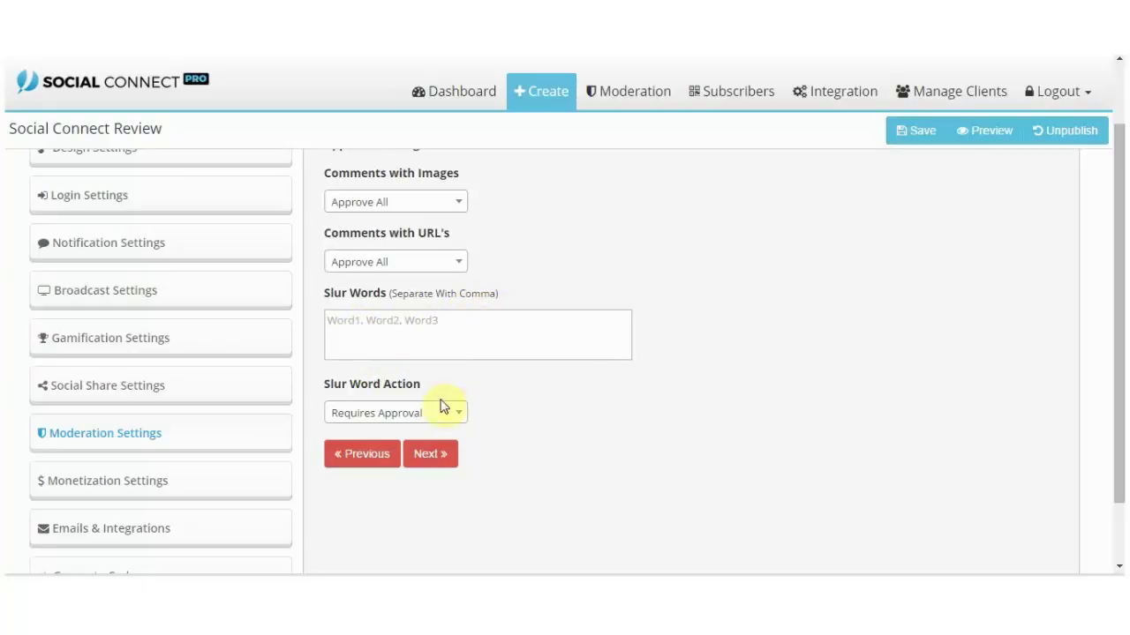
scroll(480, 358, "up", 2)
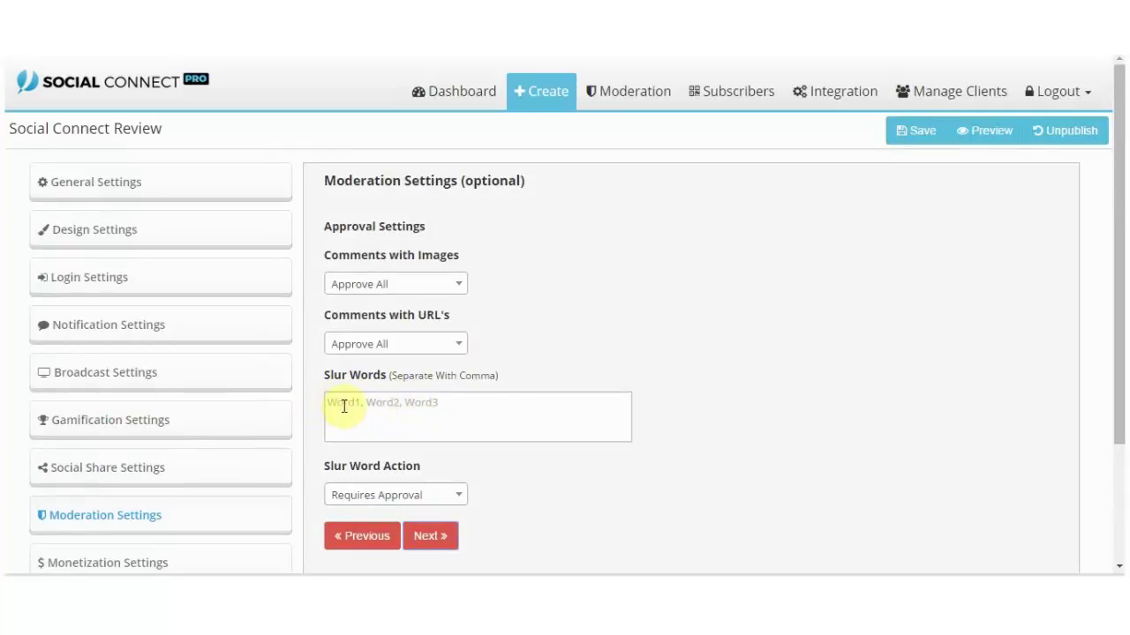
left_click(451, 503)
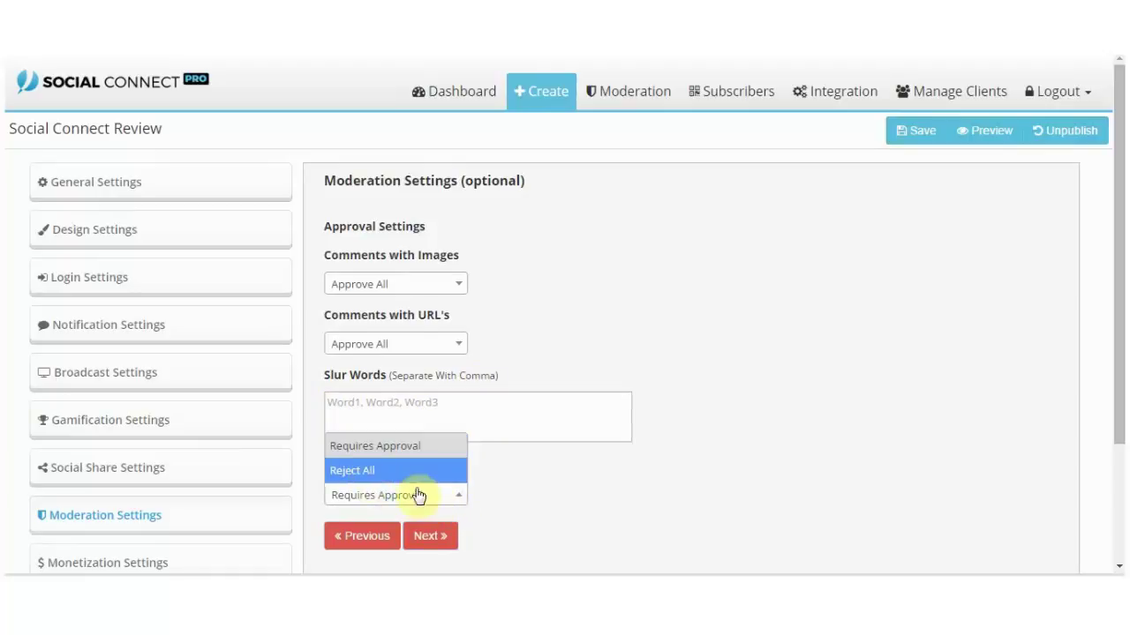
left_click(458, 499)
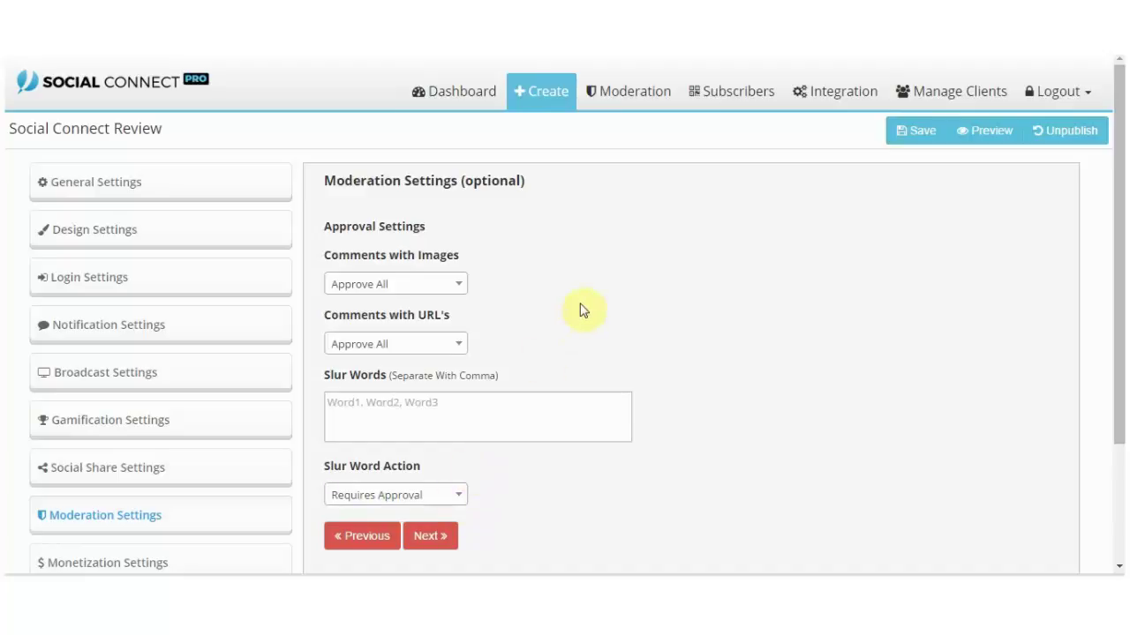
scroll(233, 403, "down", 2)
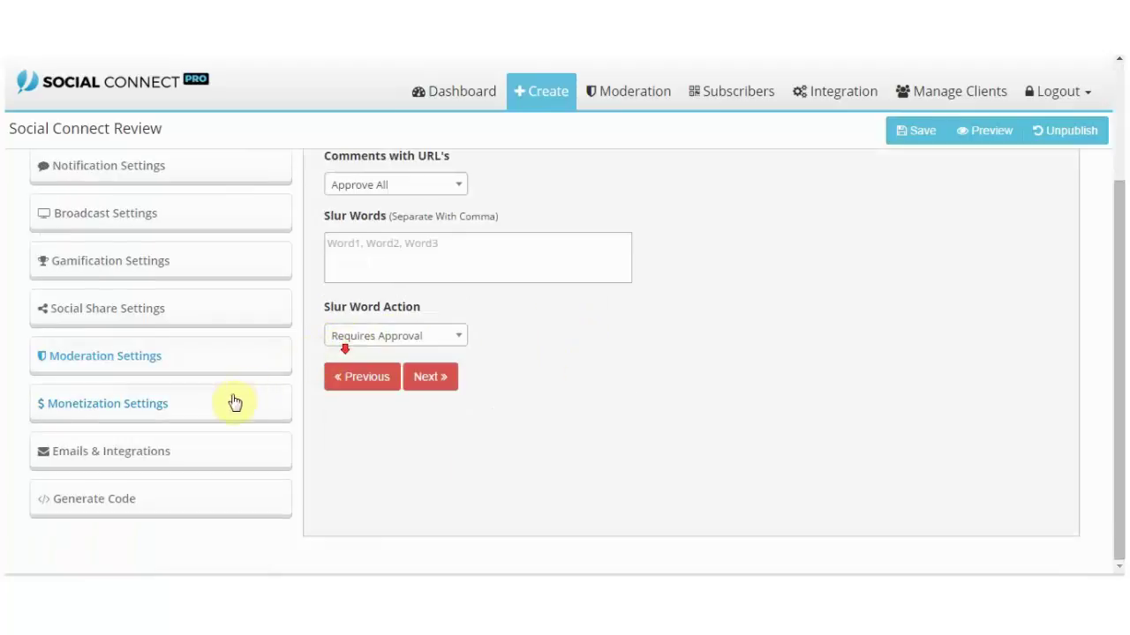
Set Number Of Comment Between Ads to 7 and continue to Mail & Integrations.
left_click(432, 380)
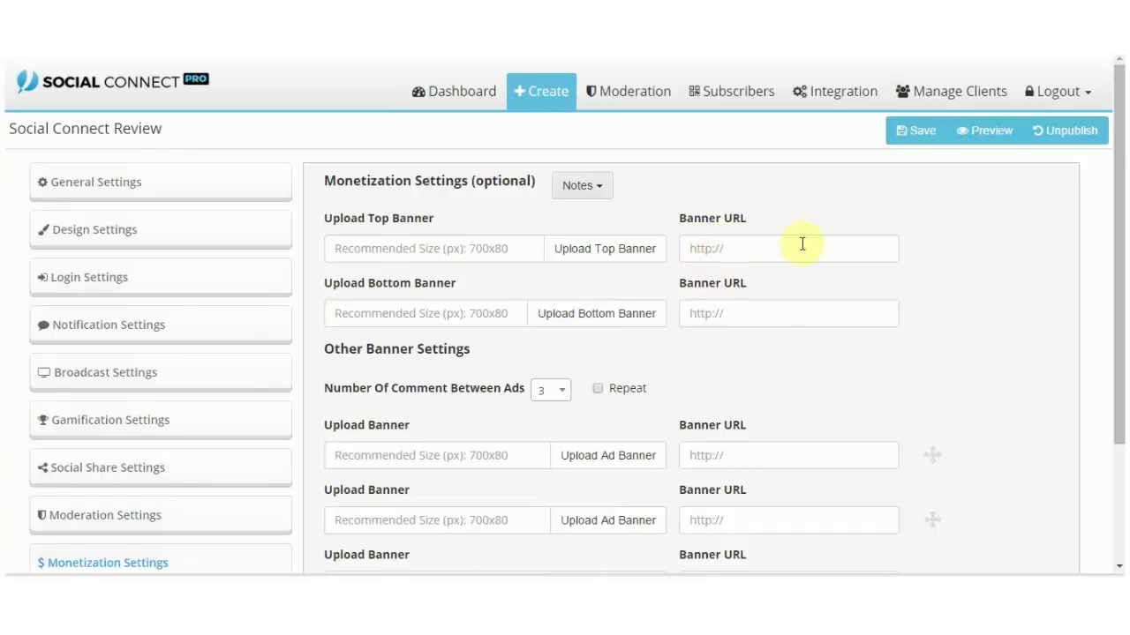
scroll(664, 341, "down", 2)
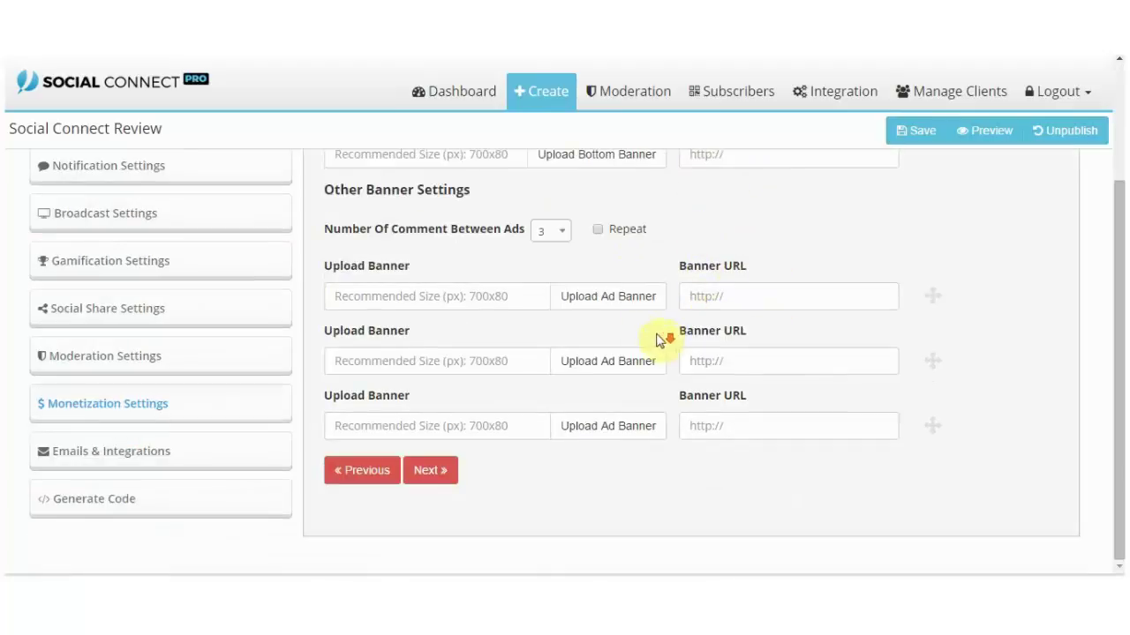
left_click(562, 233)
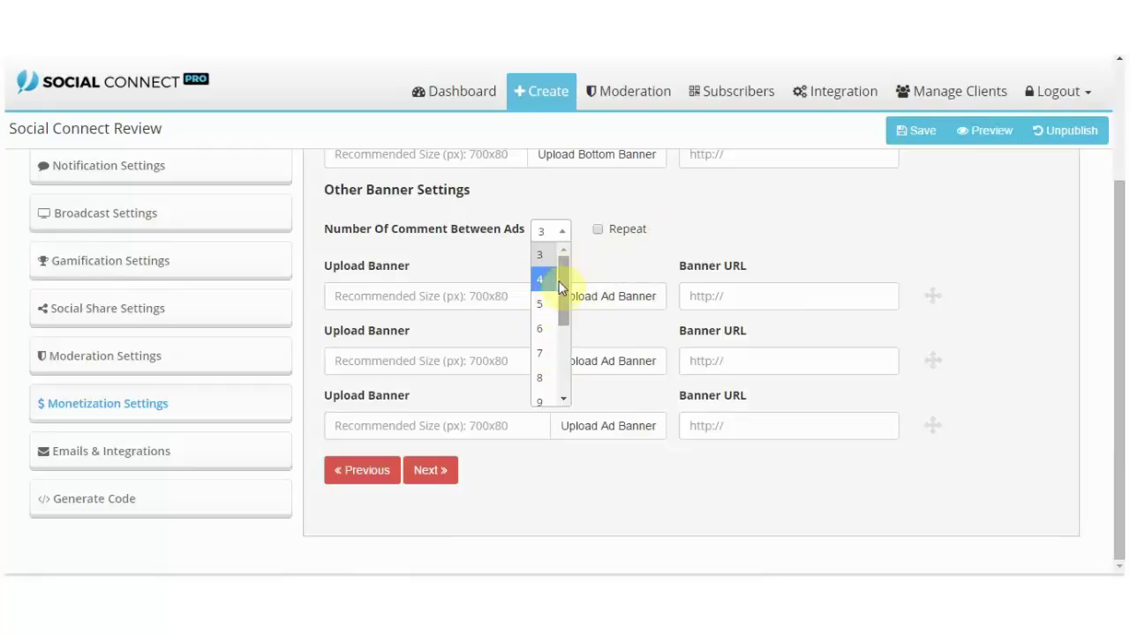
left_click(543, 354)
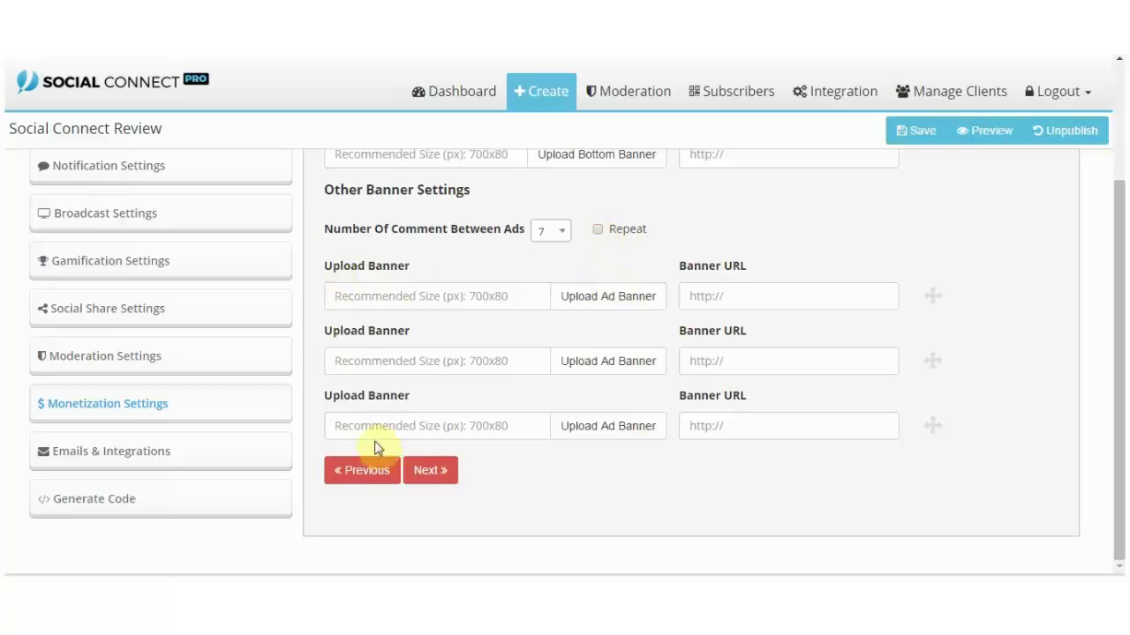
left_click(430, 471)
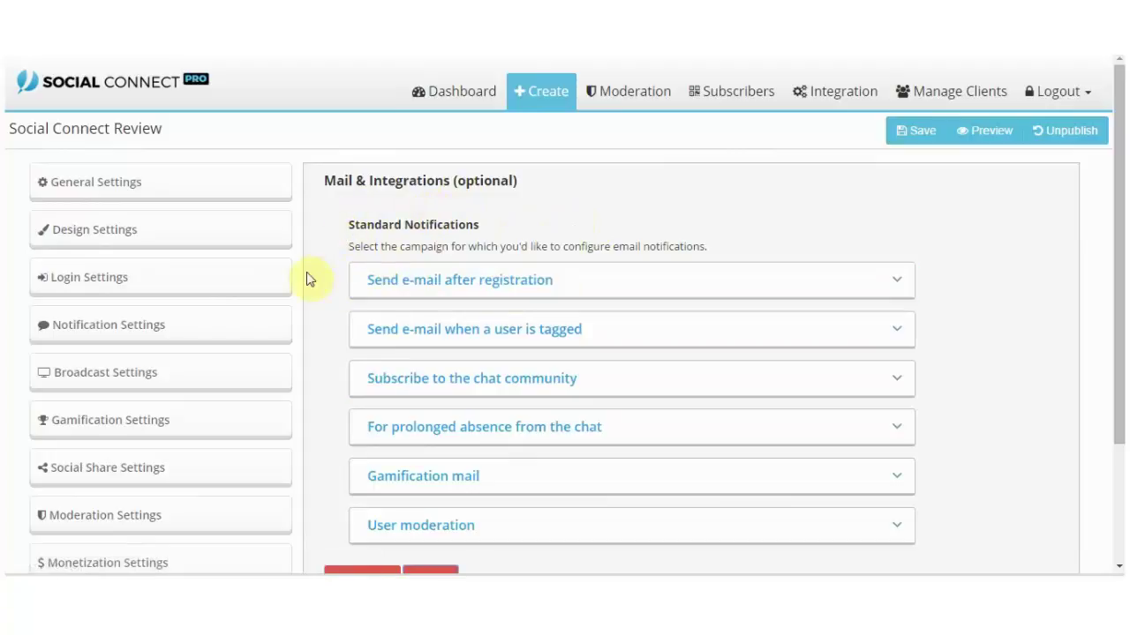
Expand and collapse the after-registration and chat community subscription email options.
left_click(651, 291)
left_click(595, 289)
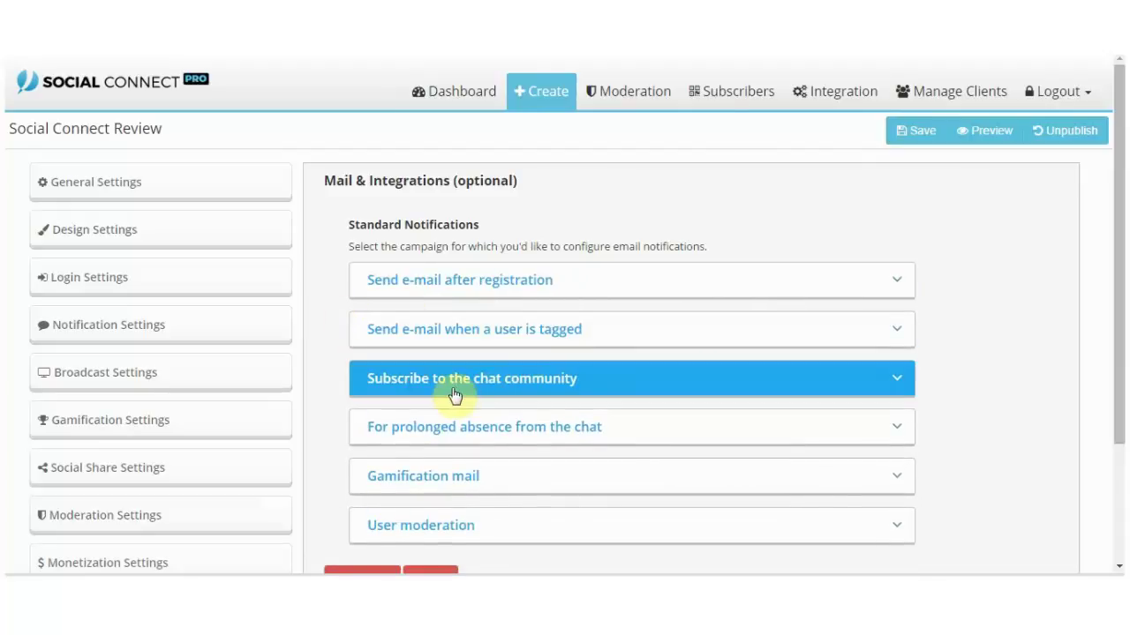
left_click(730, 385)
left_click(730, 385)
scroll(467, 383, "down", 1)
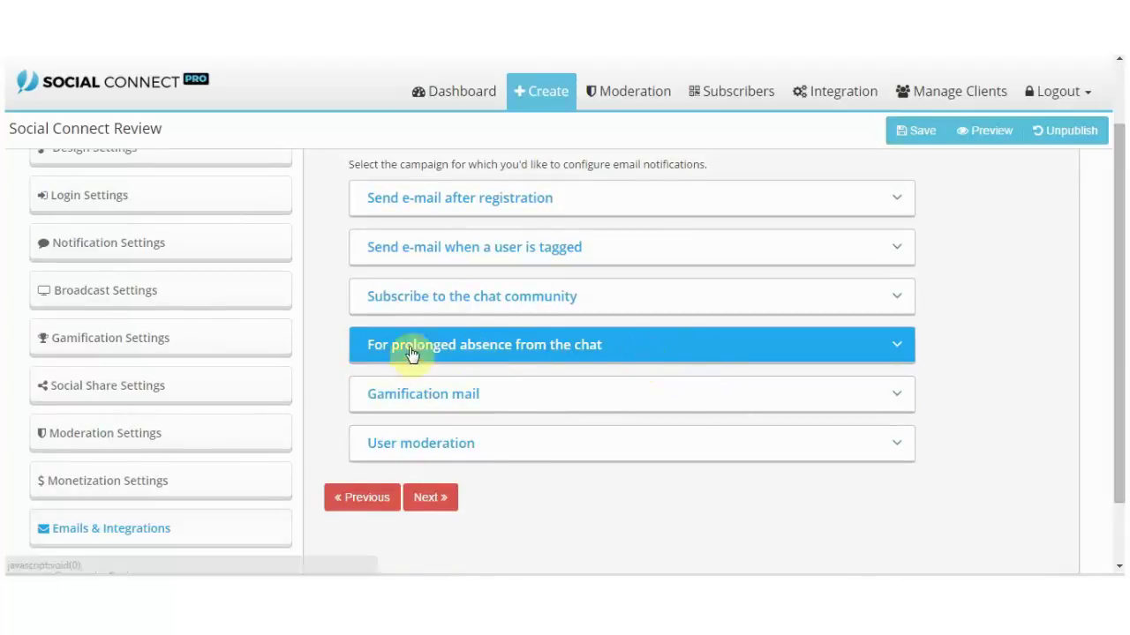
Expand the prolonged-absence, Gamification and User moderation mail options, then proceed to Generate Code.
left_click(750, 355)
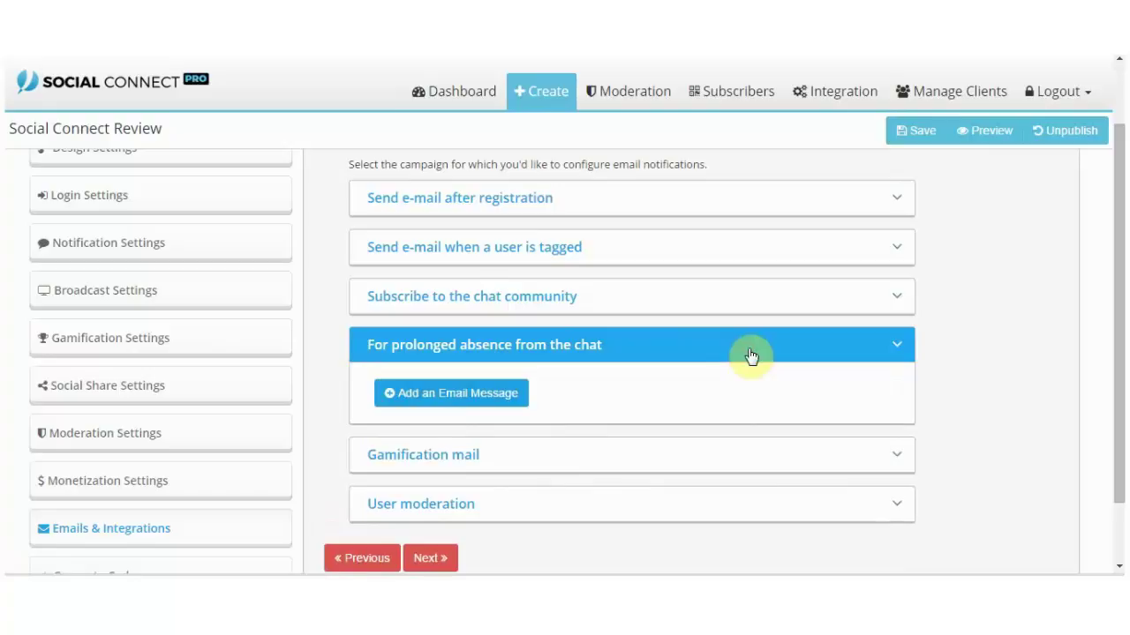
left_click(794, 454)
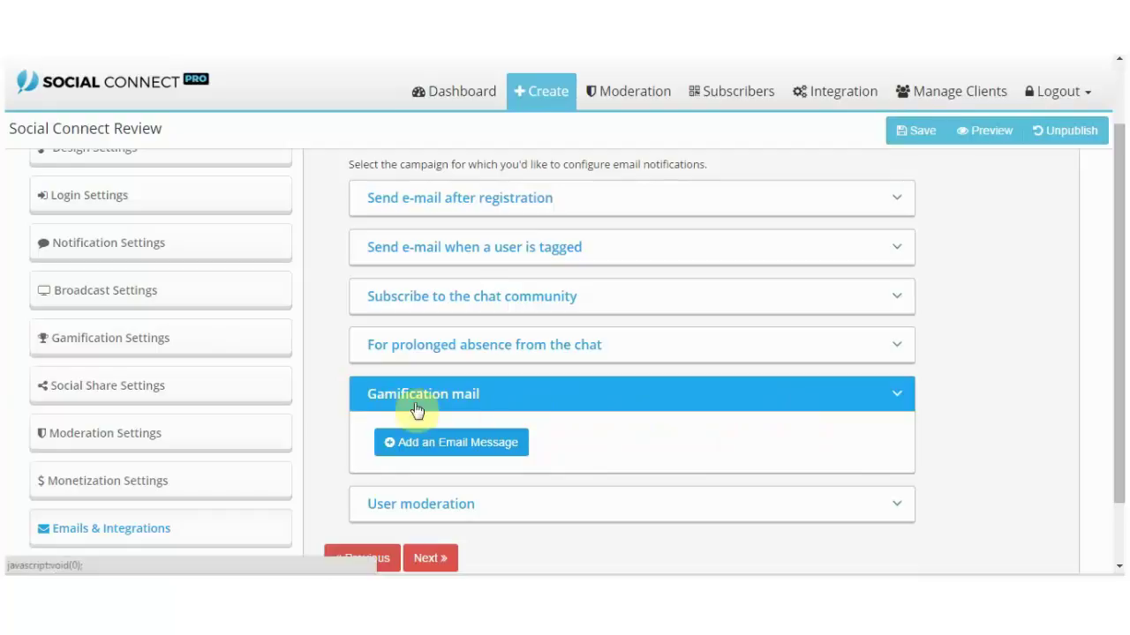
left_click(419, 505)
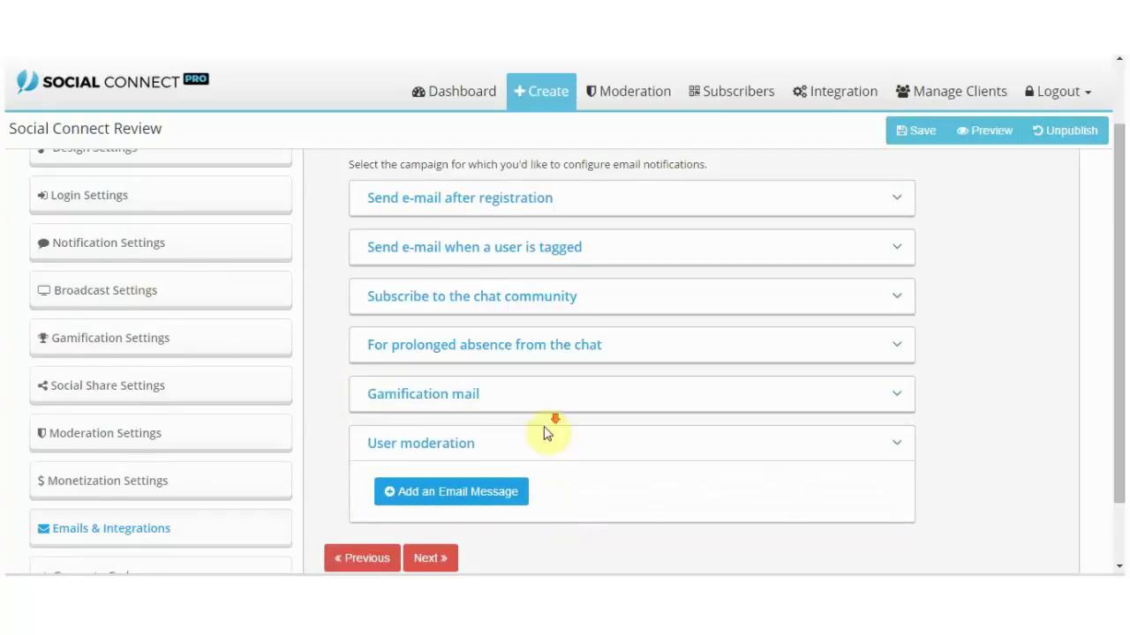
scroll(494, 468, "down", 1)
left_click(436, 484)
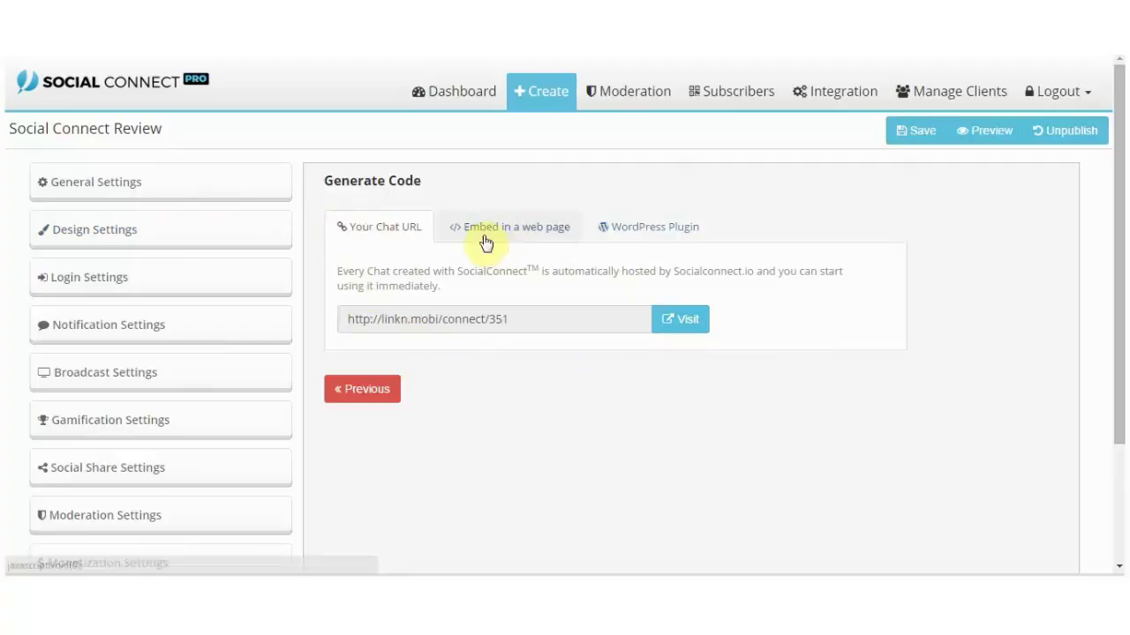
Show the web-page embed code, then the WordPress plugin API key.
left_click(530, 235)
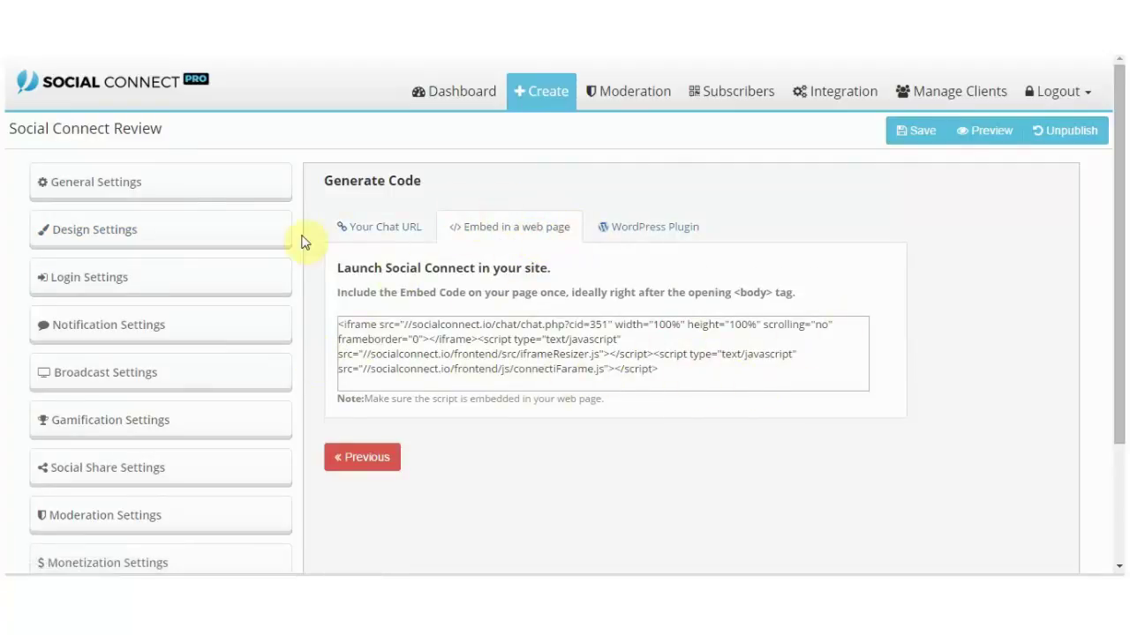
left_click(651, 231)
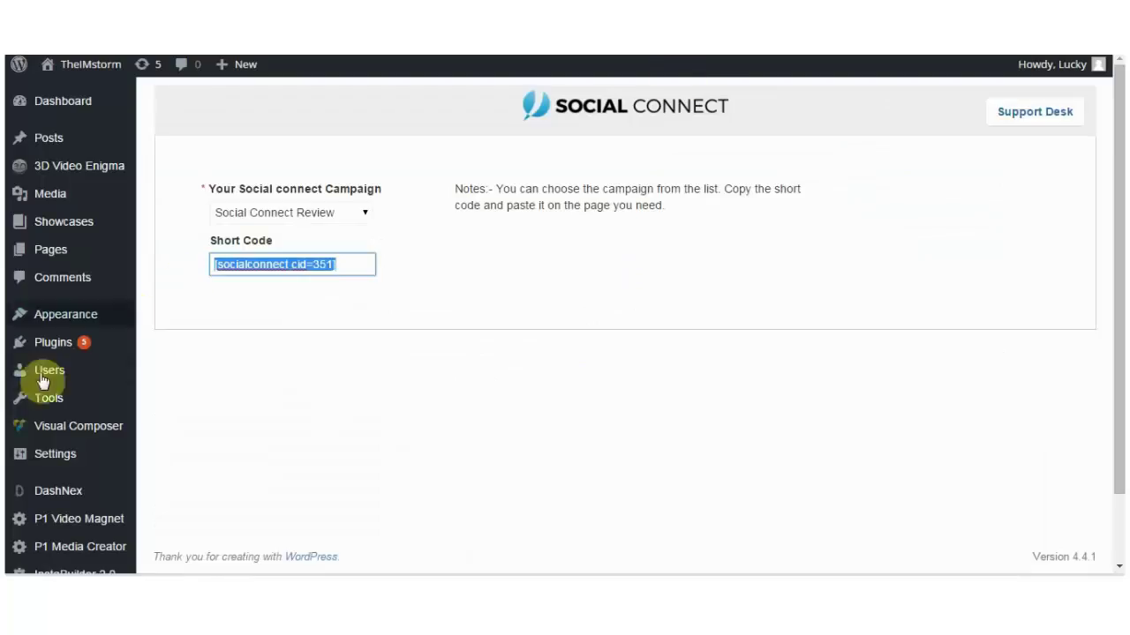
scroll(26, 397, "down", 1)
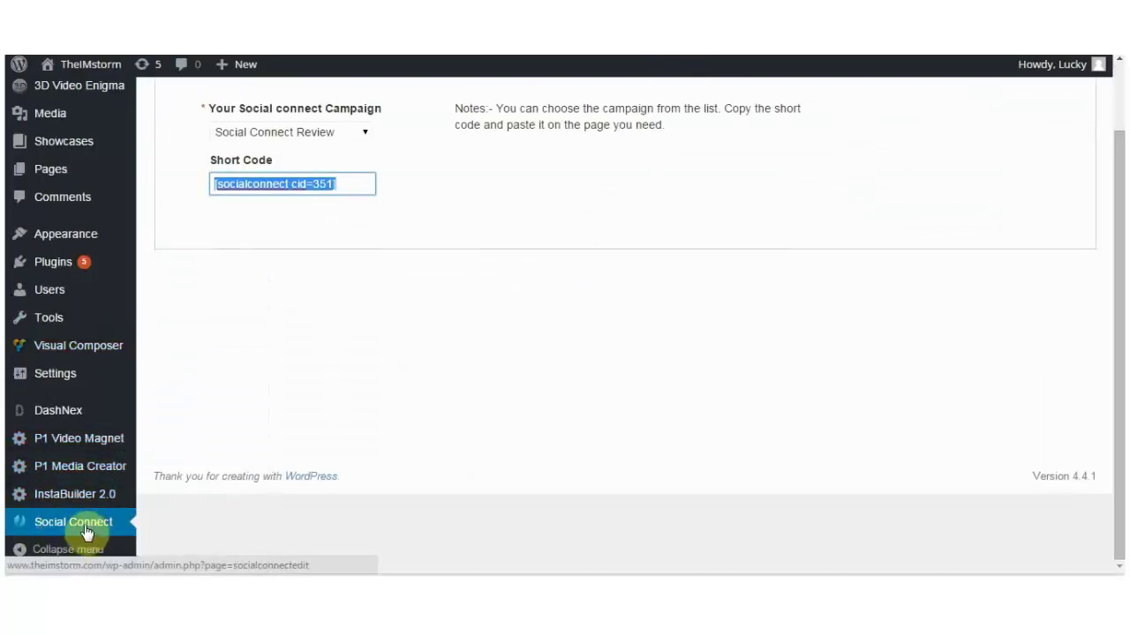
Keep Social Connect Review as the campaign, leave without saving, and select the shortcode [socialconnect cid=351].
scroll(212, 518, "up", 1)
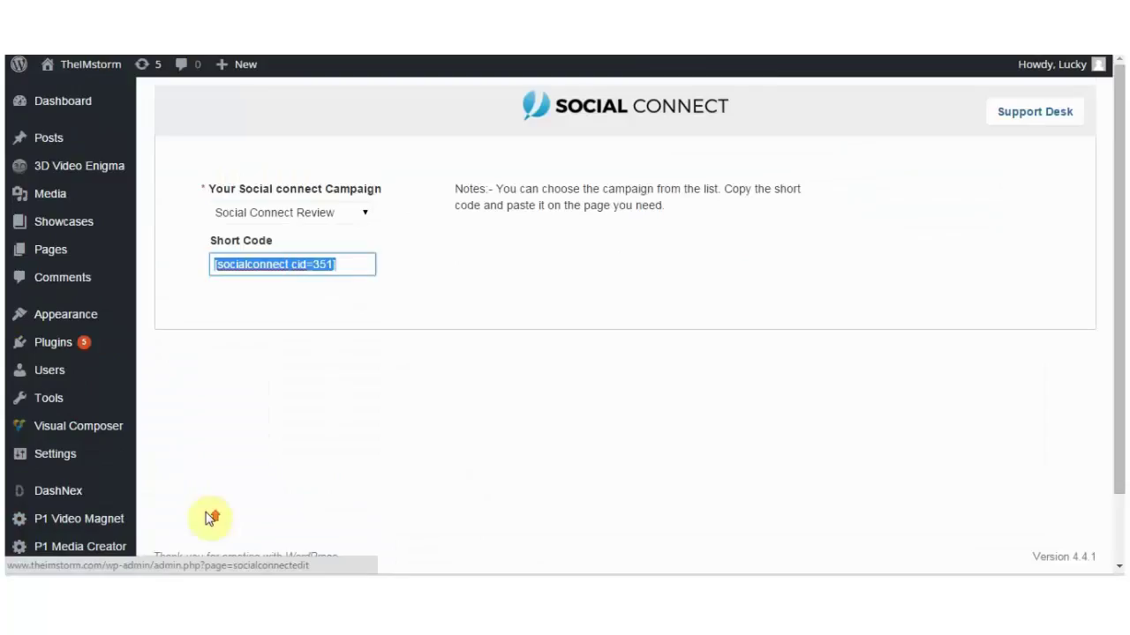
left_click(357, 216)
left_click(358, 217)
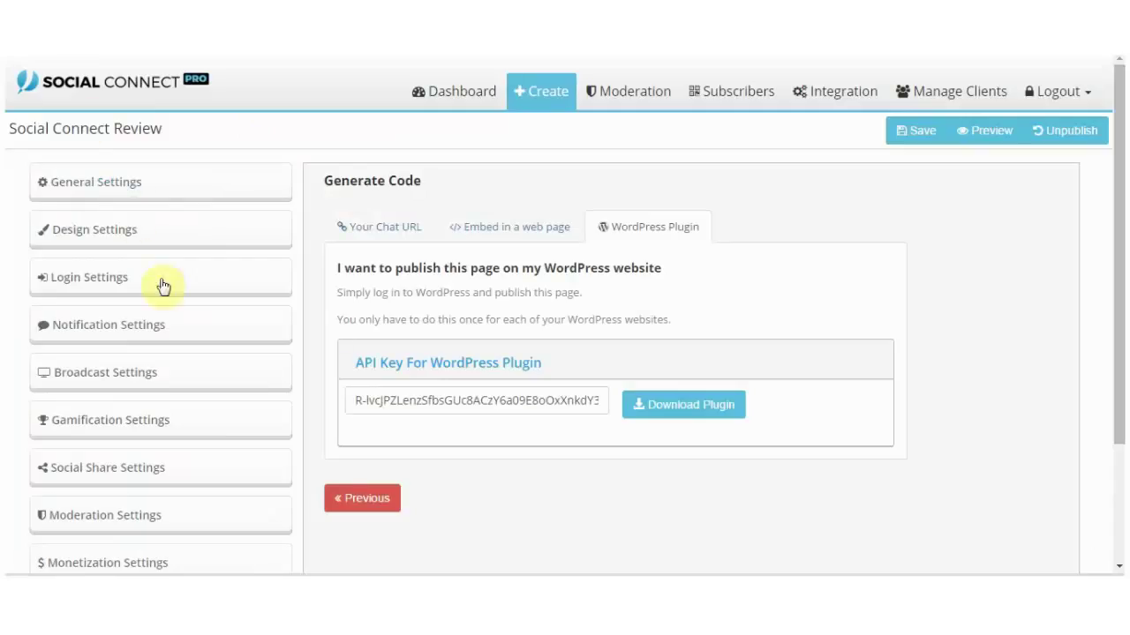
left_click(459, 91)
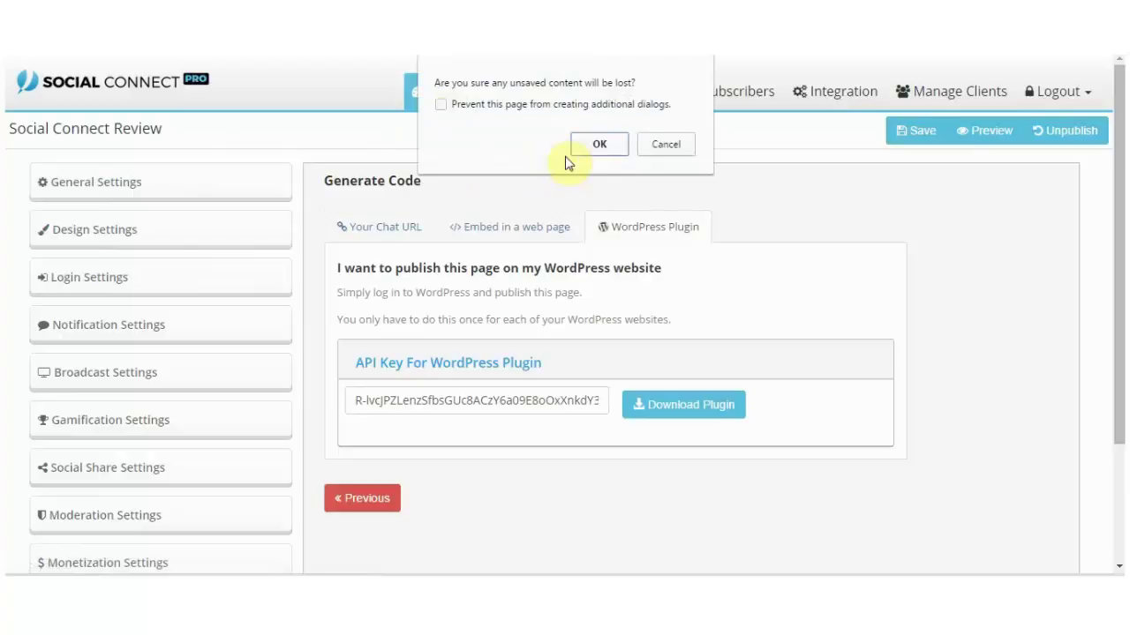
left_click(598, 144)
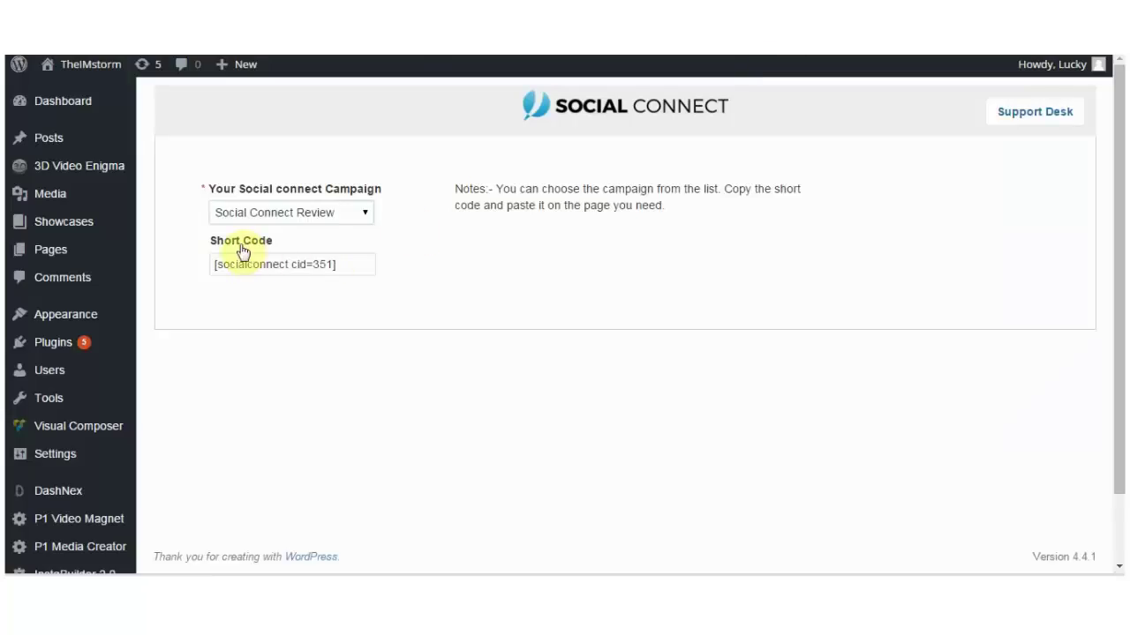
left_click_drag(340, 269, 179, 273)
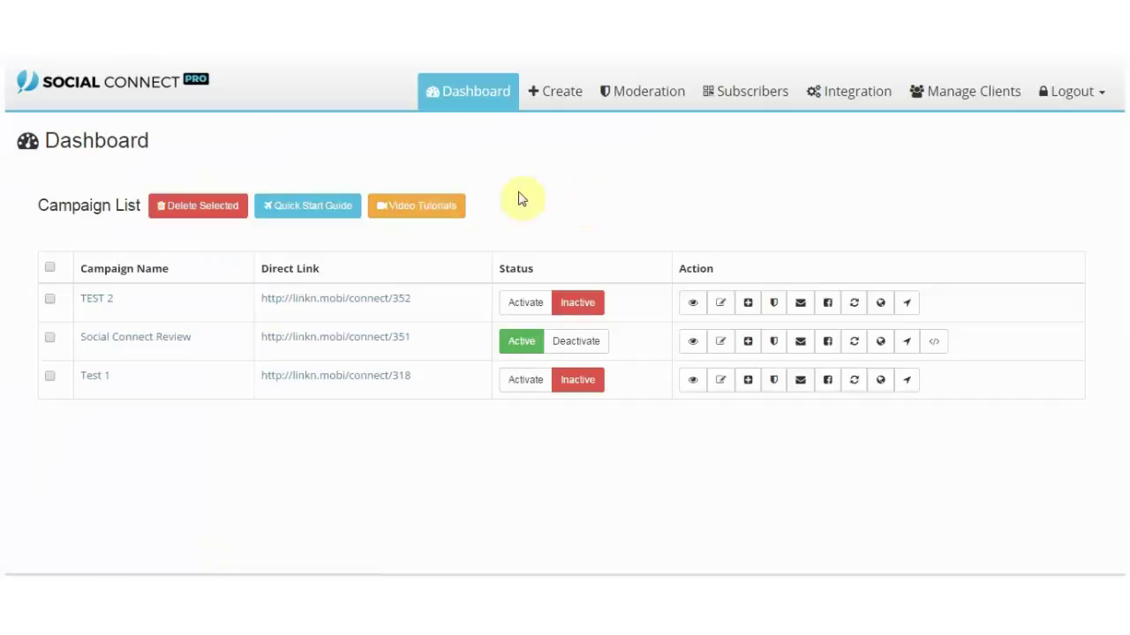
Browse the Video Tutorials videos, then return to the Dashboard campaign list.
left_click(437, 212)
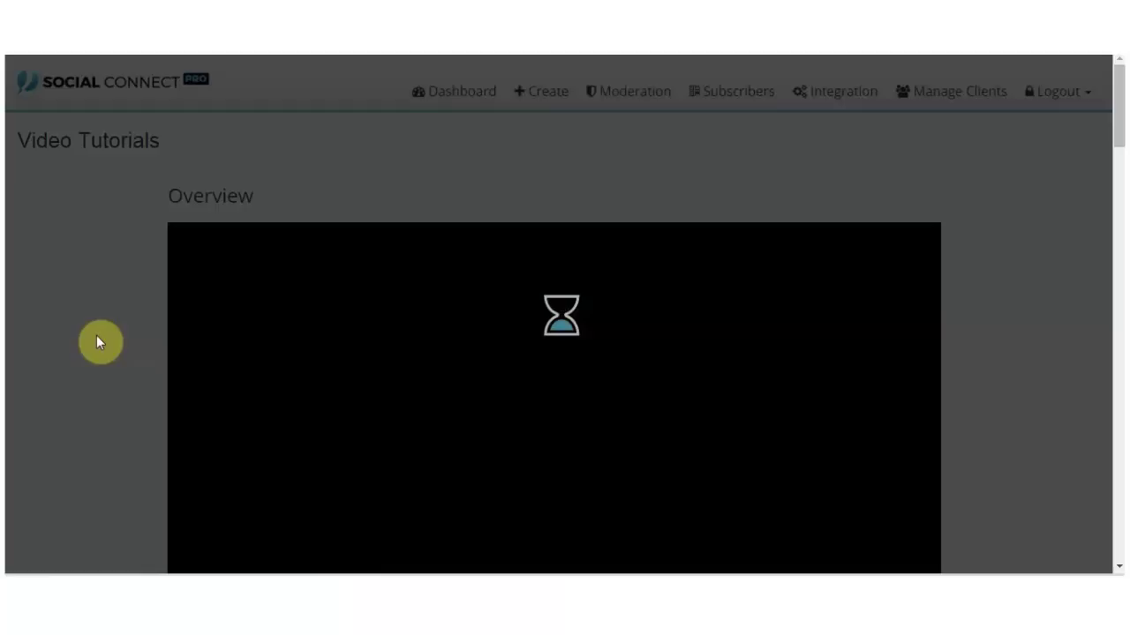
scroll(94, 336, "down", 4)
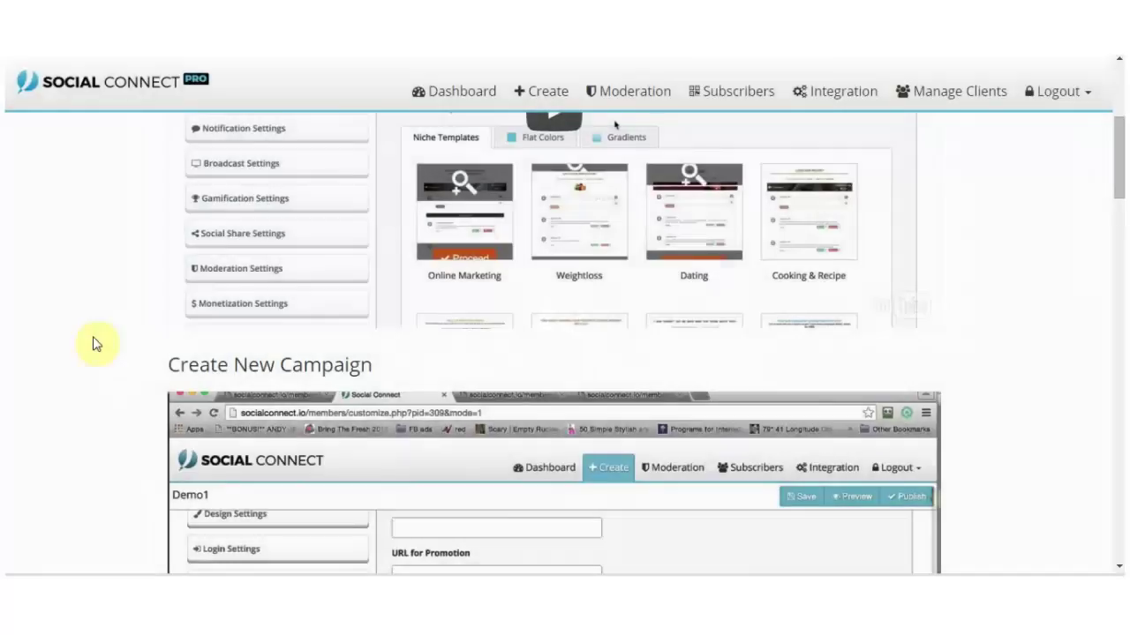
scroll(96, 344, "down", 10)
scroll(96, 344, "up", 15)
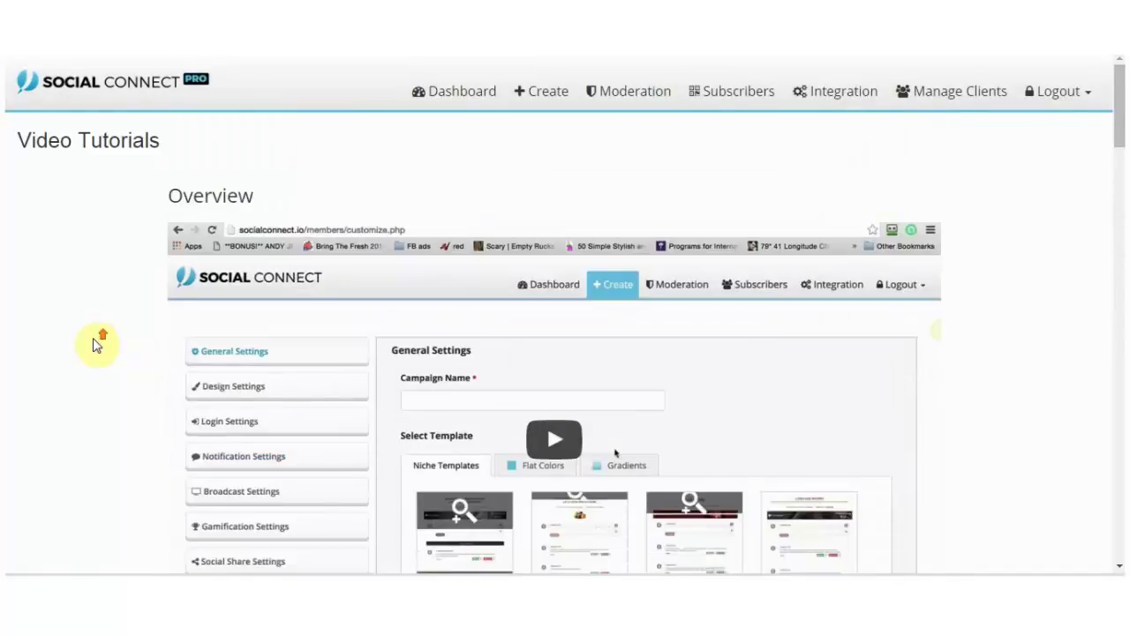
left_click(447, 92)
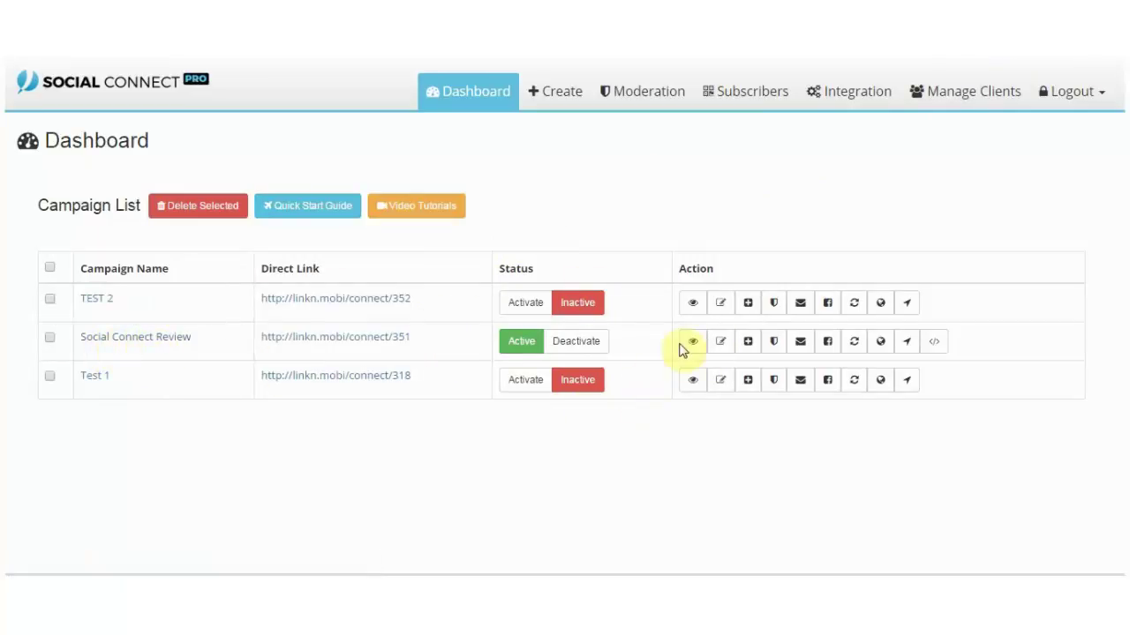
Look over the add-clients form and existing client list for Social Connect Review without adding anyone.
left_click(749, 346)
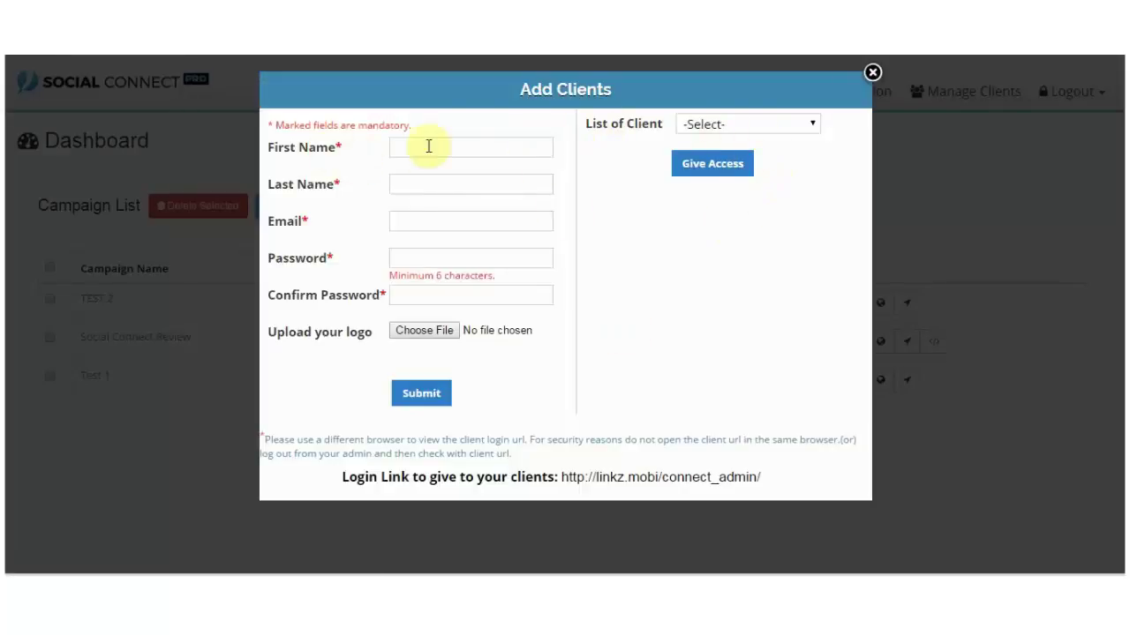
left_click(789, 130)
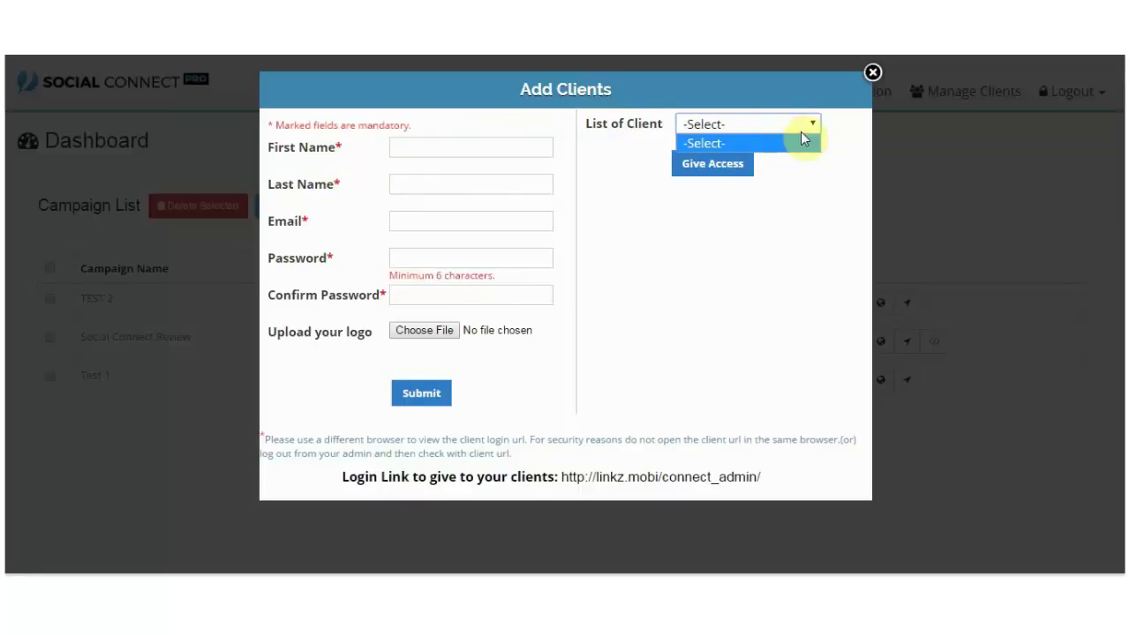
left_click(816, 126)
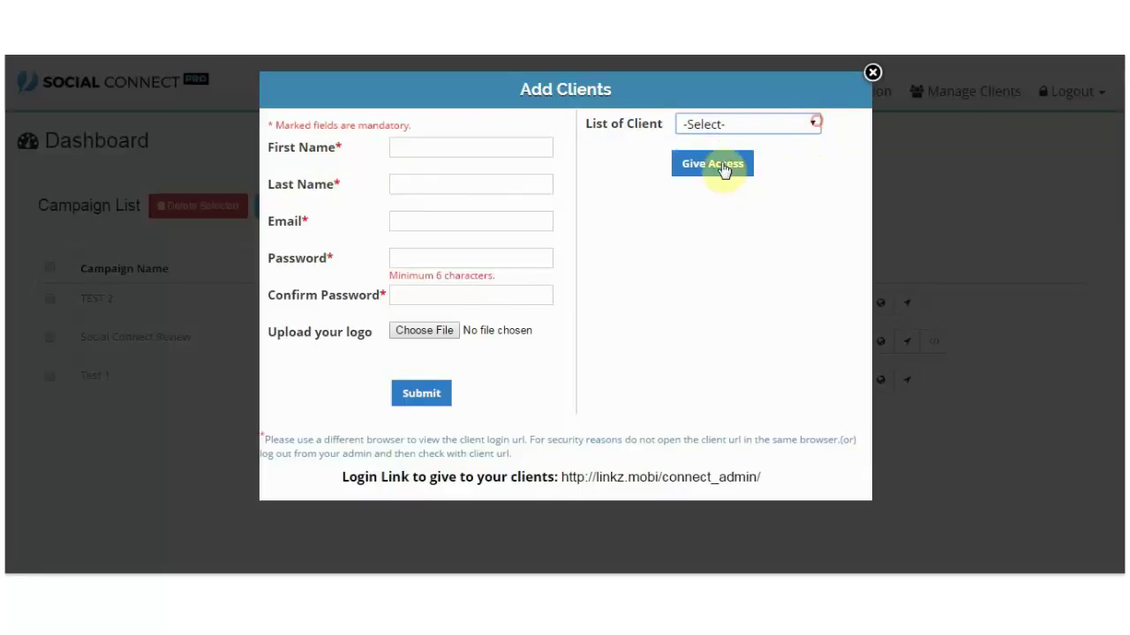
left_click(872, 73)
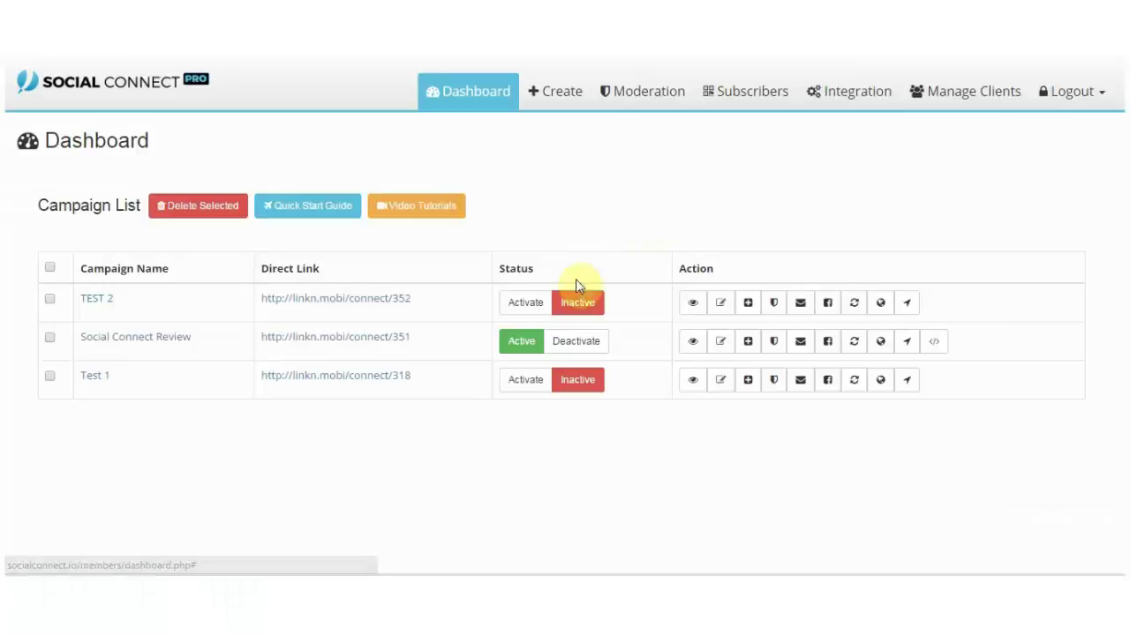
Check Social Connect Review's Approved, Rejected and All moderation tabs, all empty, then return to the campaign list.
left_click(774, 341)
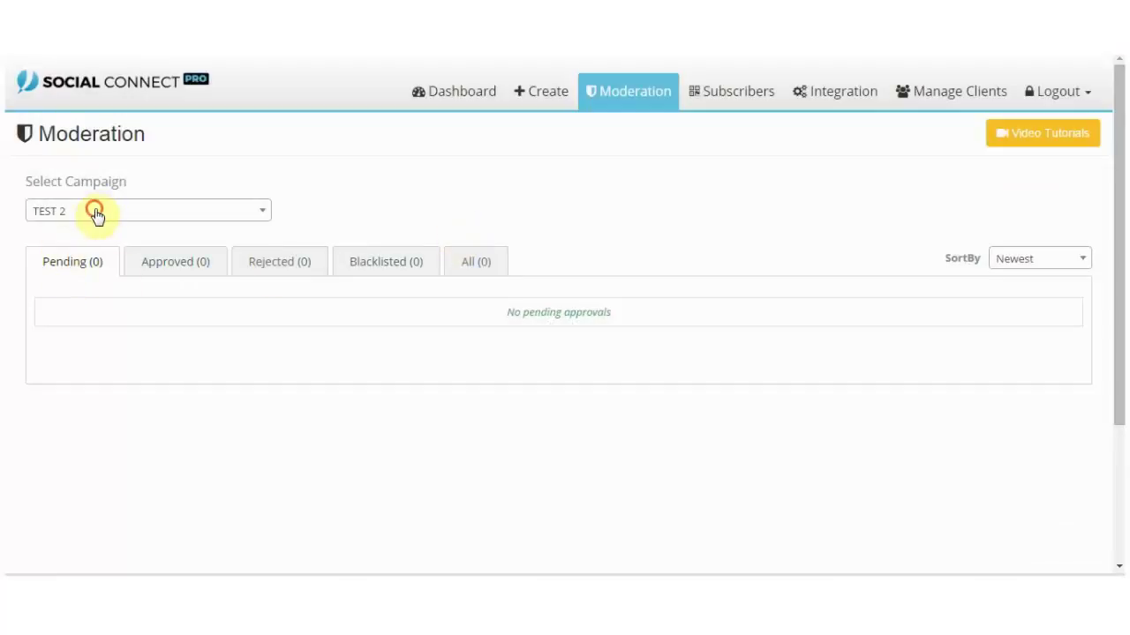
left_click(95, 212)
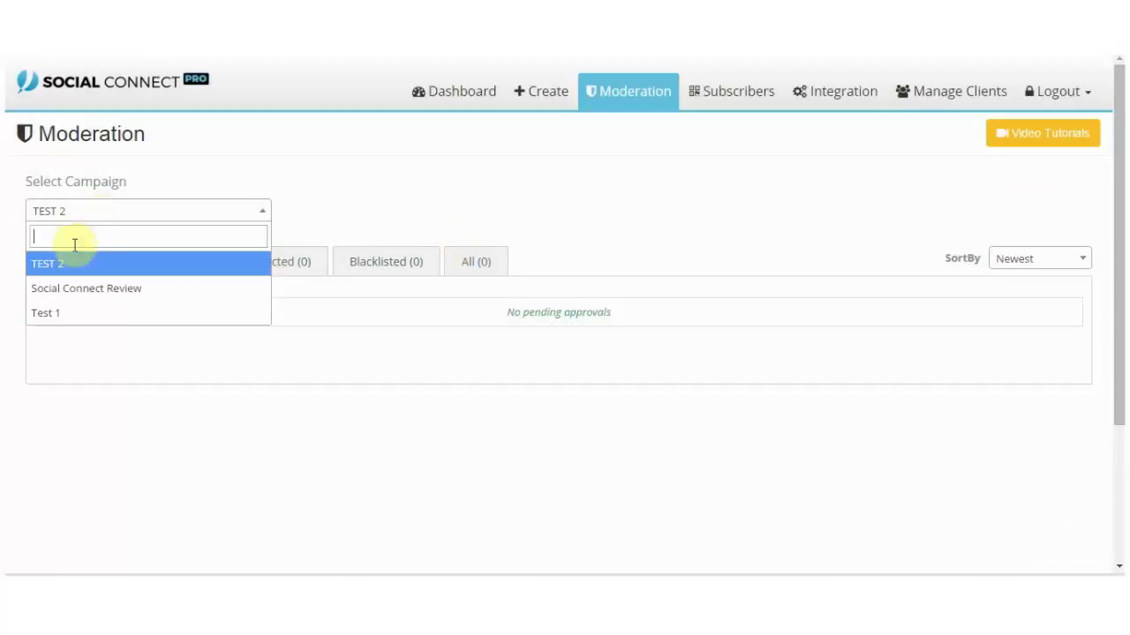
left_click(111, 294)
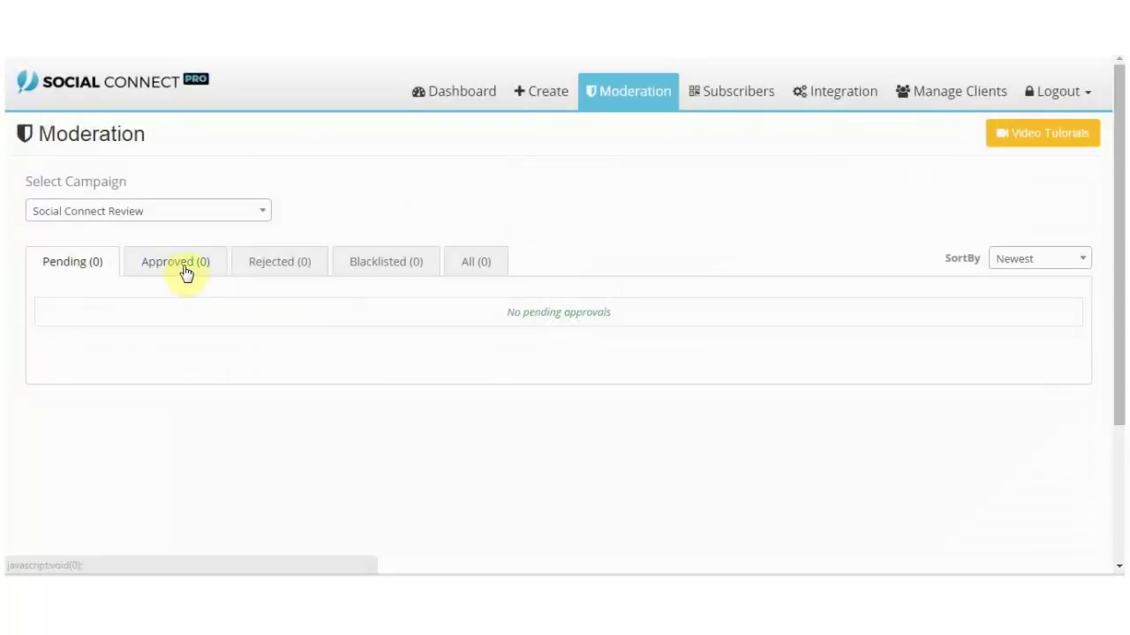
left_click(183, 264)
left_click(279, 264)
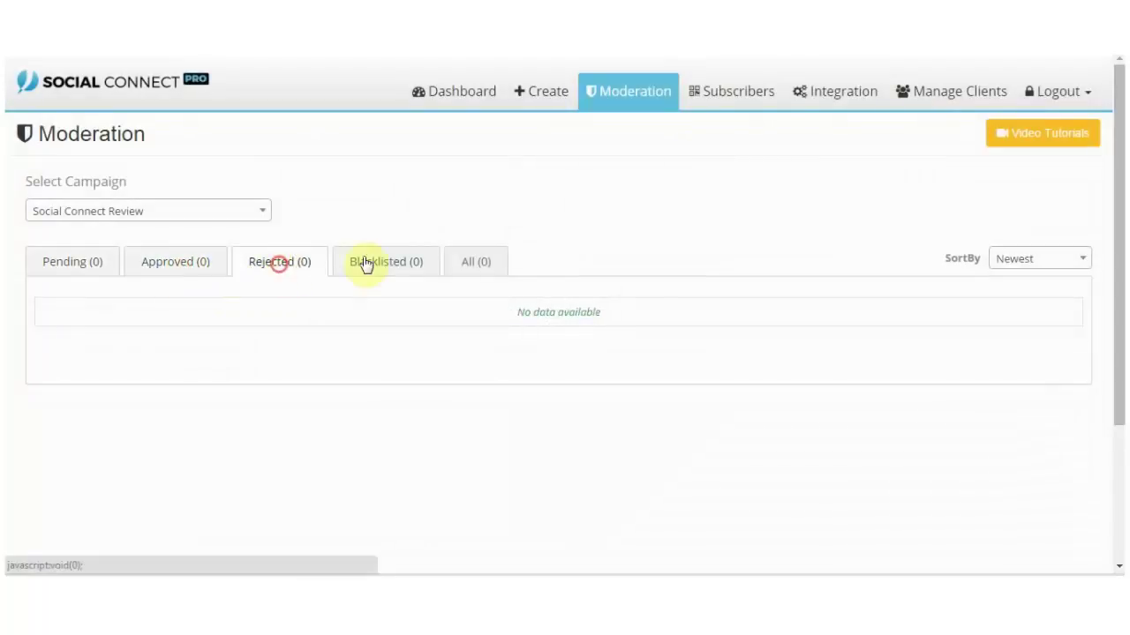
left_click(476, 264)
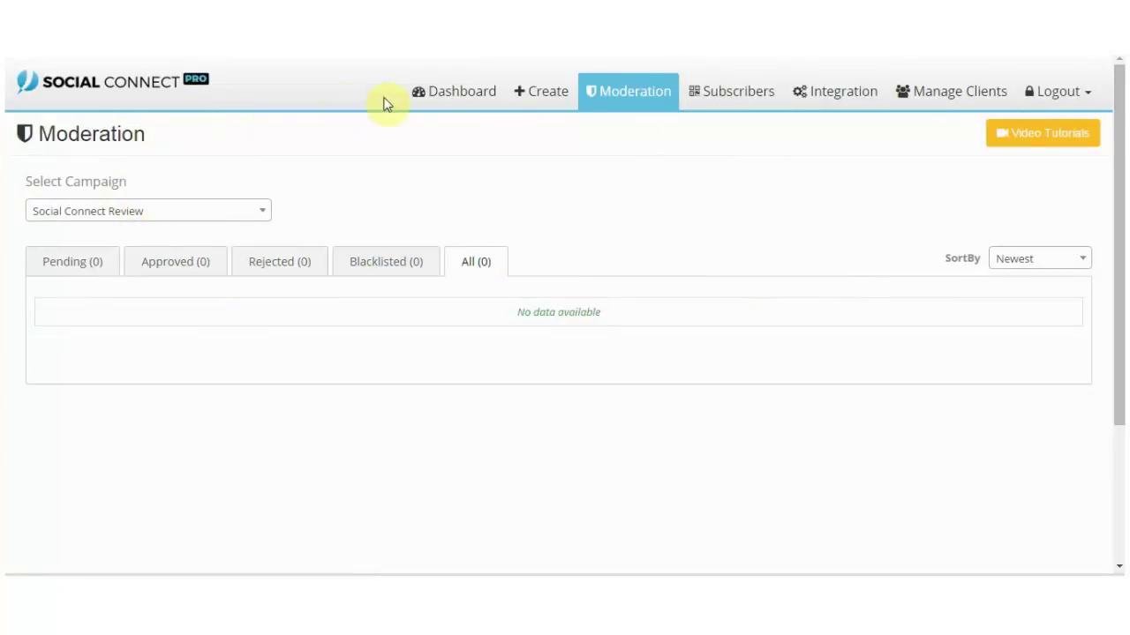
left_click(423, 97)
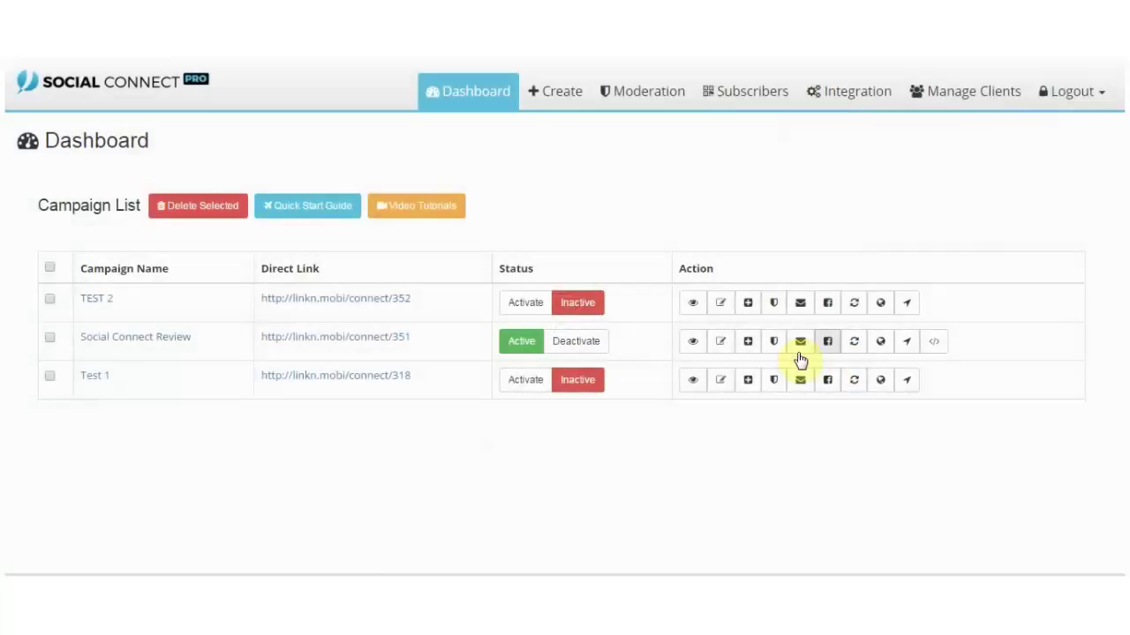
left_click(800, 344)
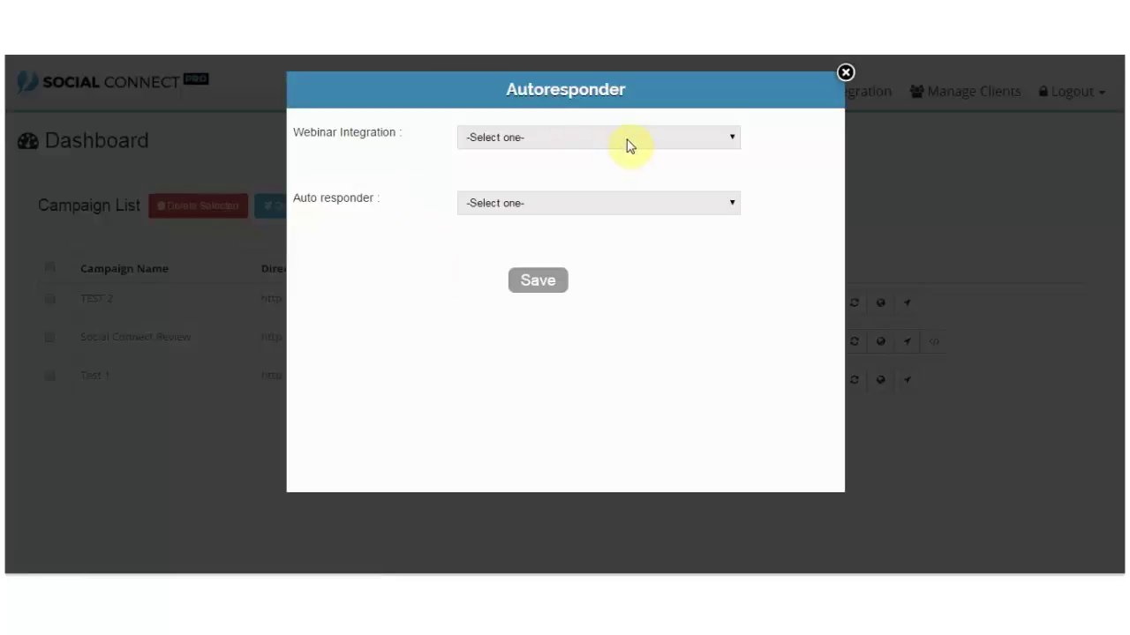
left_click(629, 146)
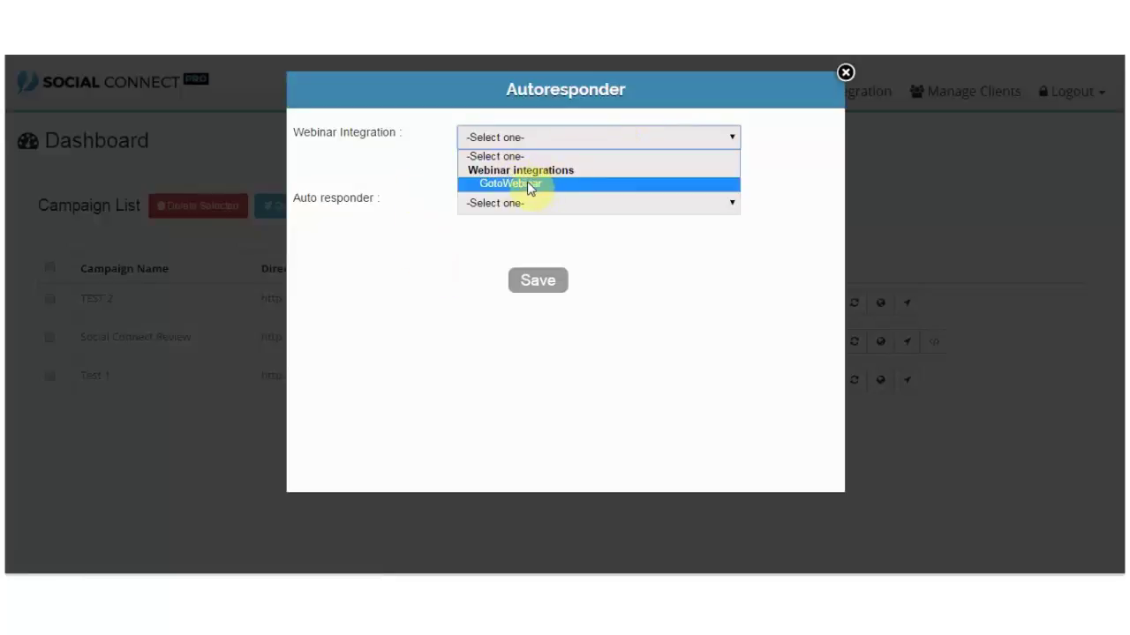
left_click(632, 137)
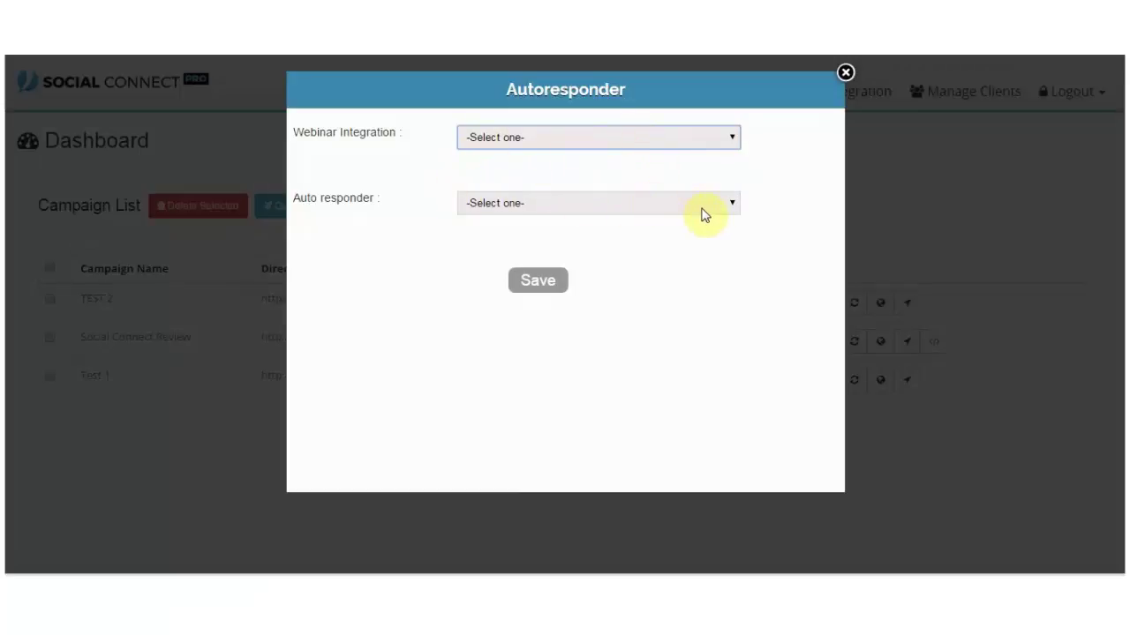
left_click(645, 205)
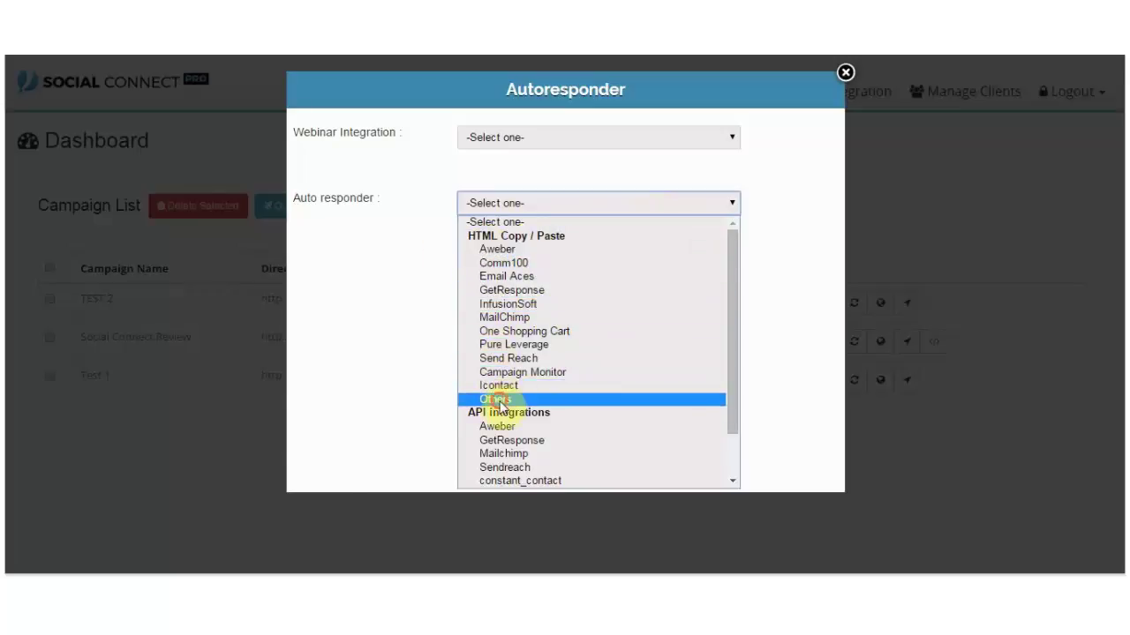
left_click(497, 402)
left_click(648, 217)
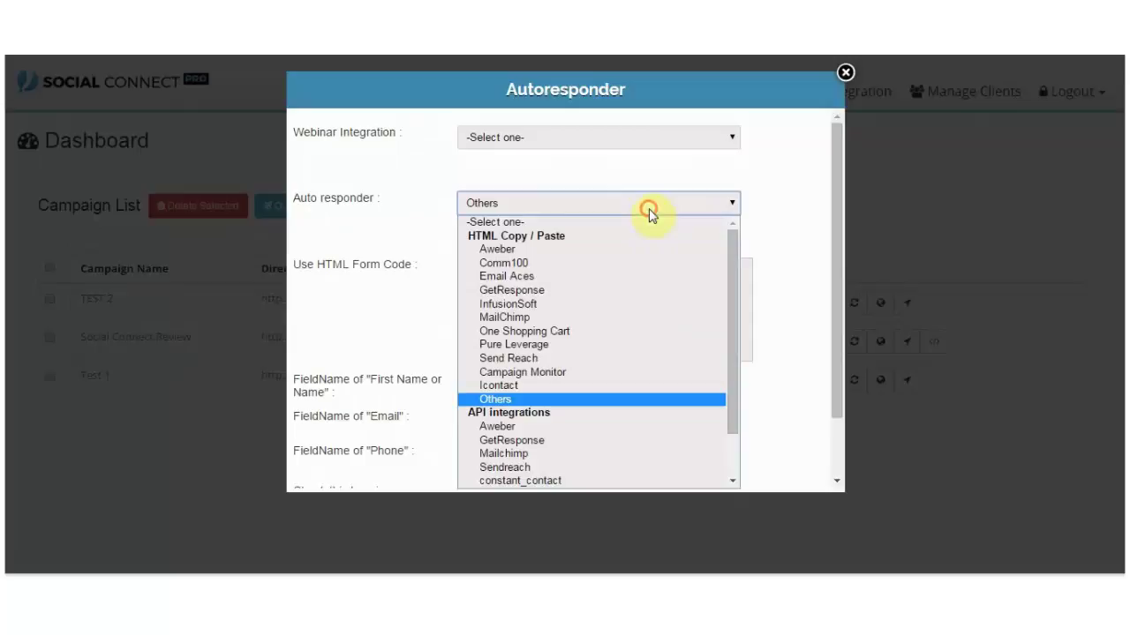
left_click(648, 217)
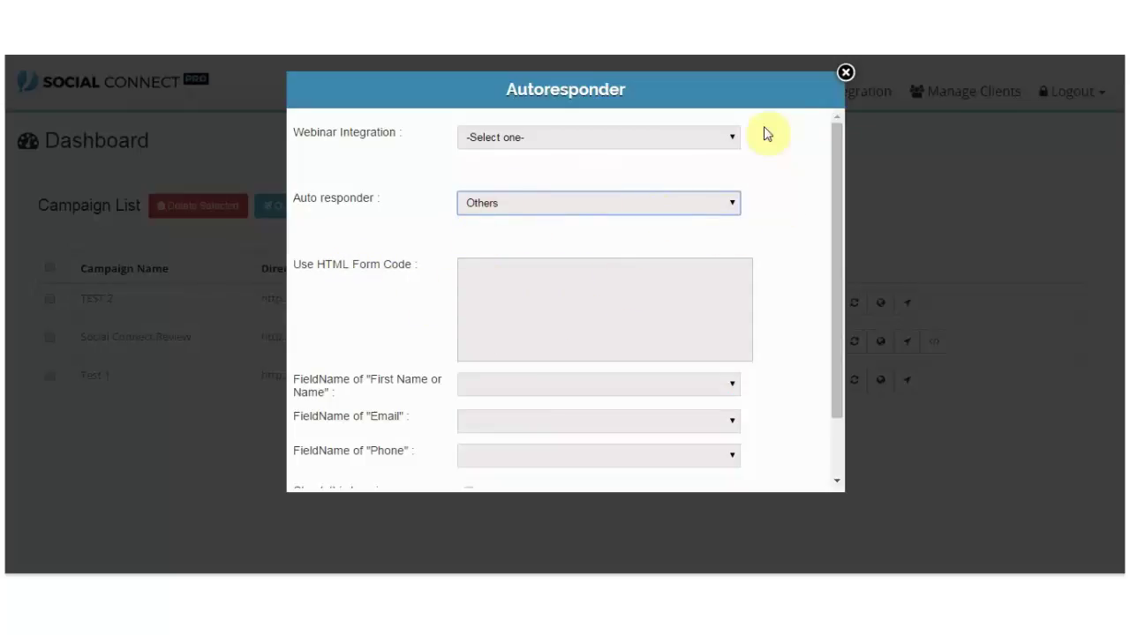
left_click(846, 74)
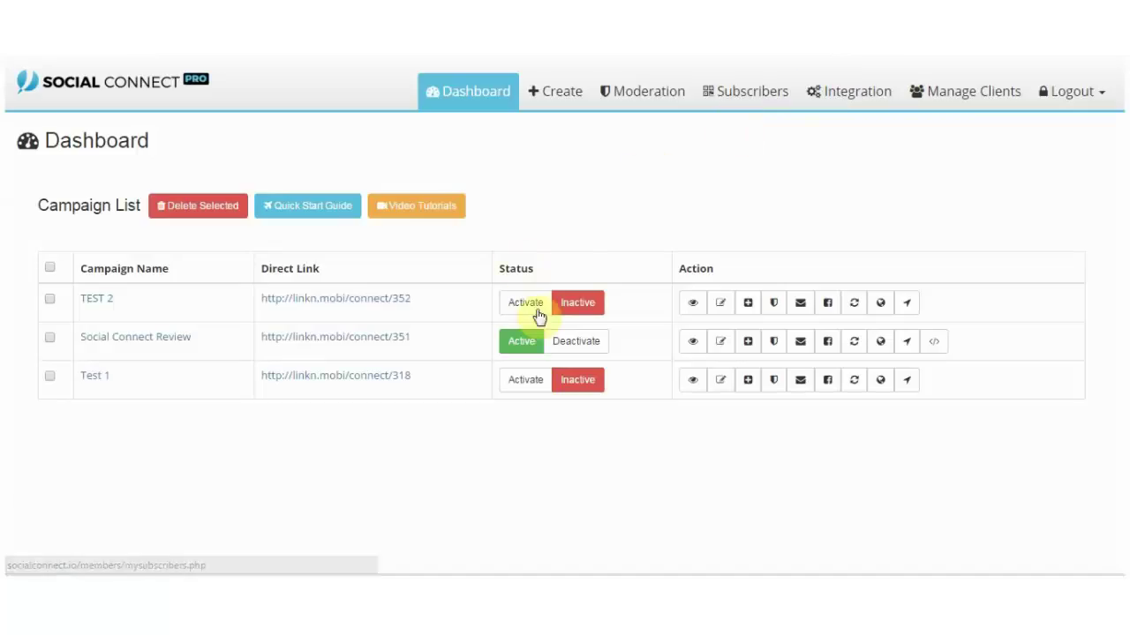
left_click(826, 346)
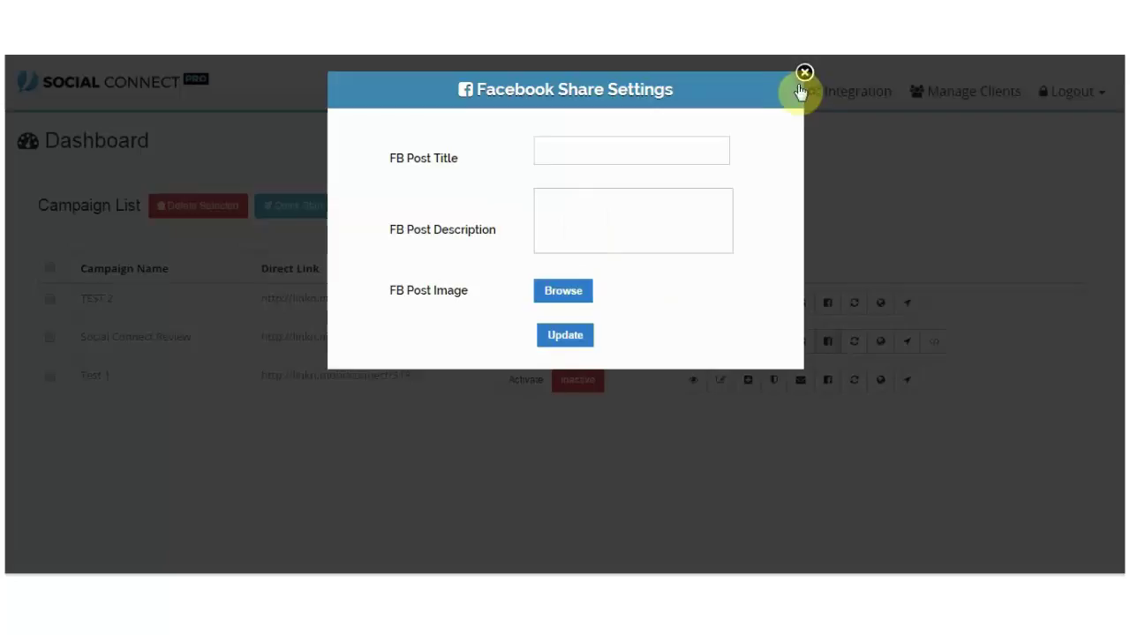
left_click(802, 76)
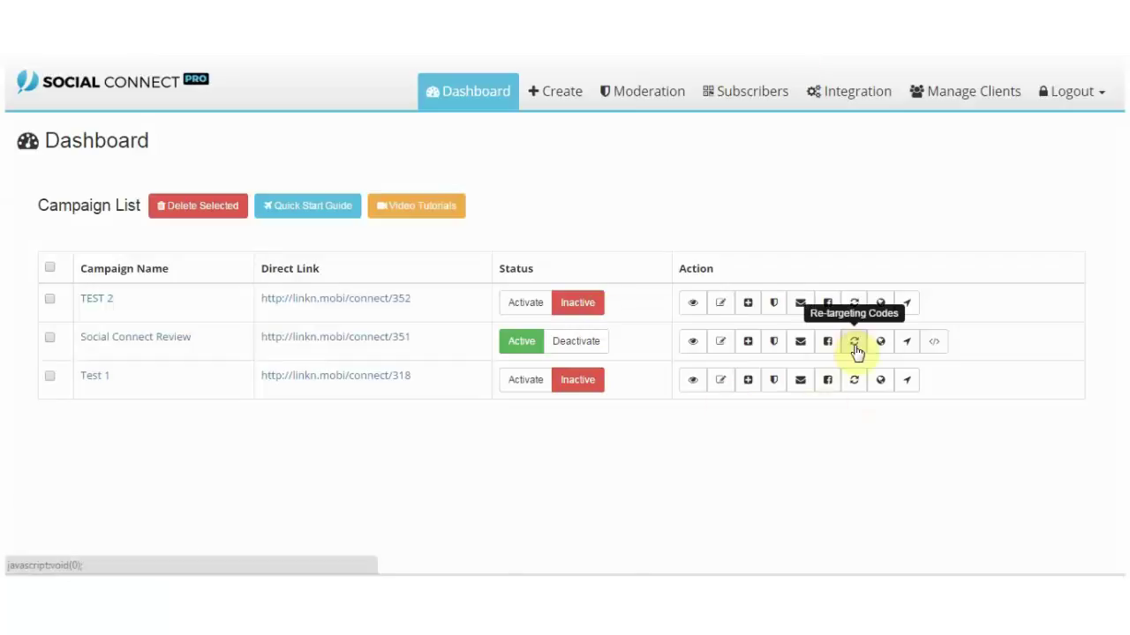
left_click(855, 344)
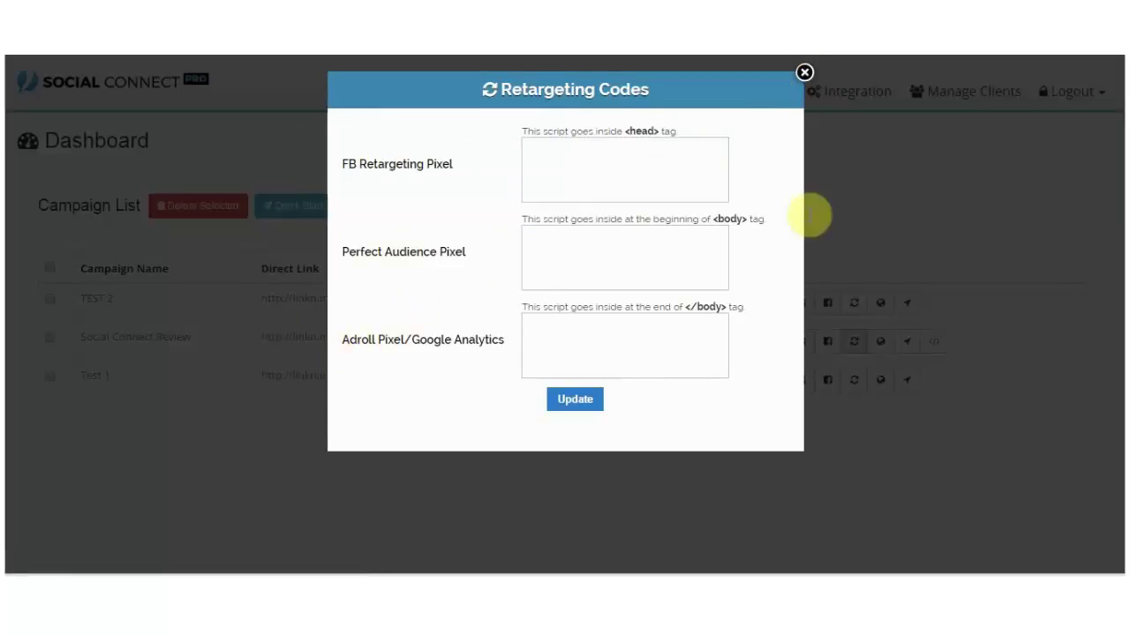
left_click(806, 74)
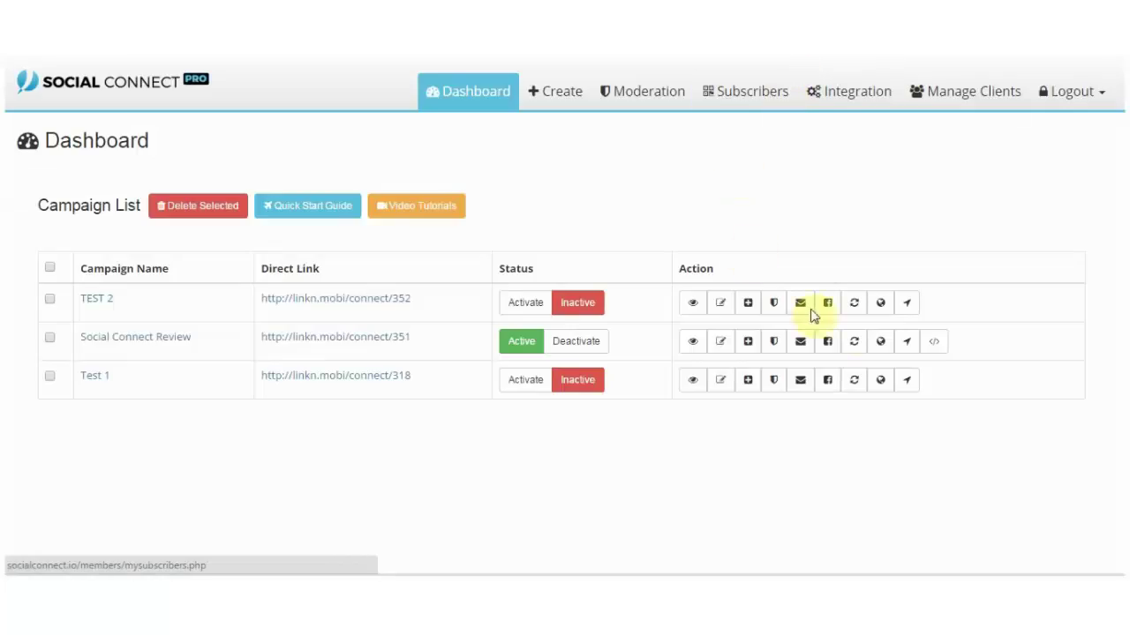
left_click(881, 344)
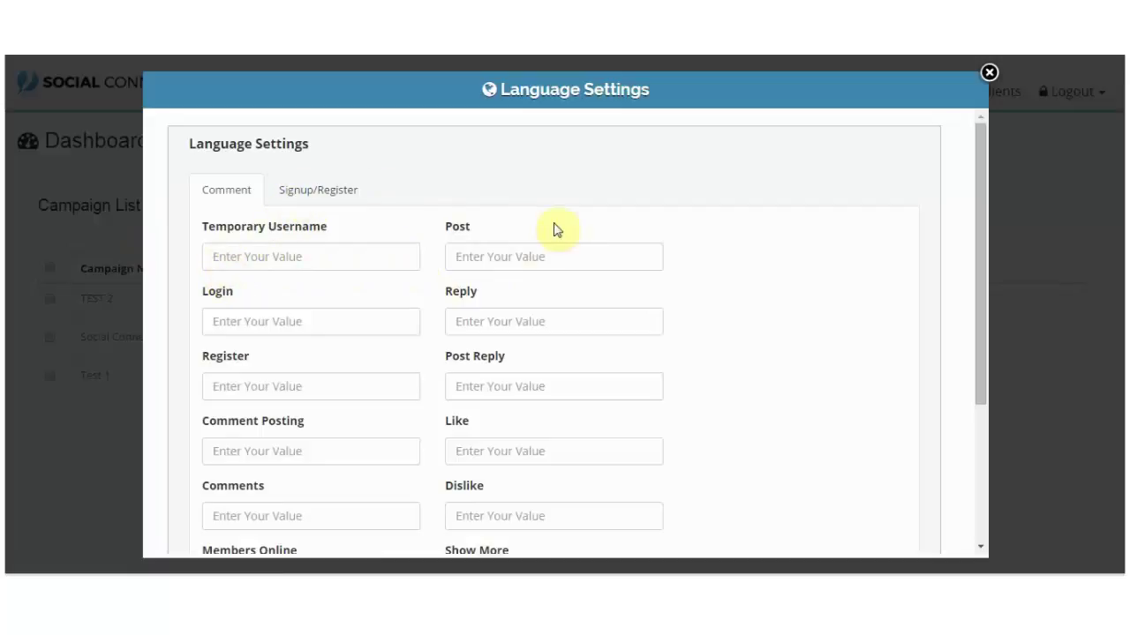
scroll(421, 335, "down", 3)
scroll(365, 416, "up", 3)
left_click(989, 72)
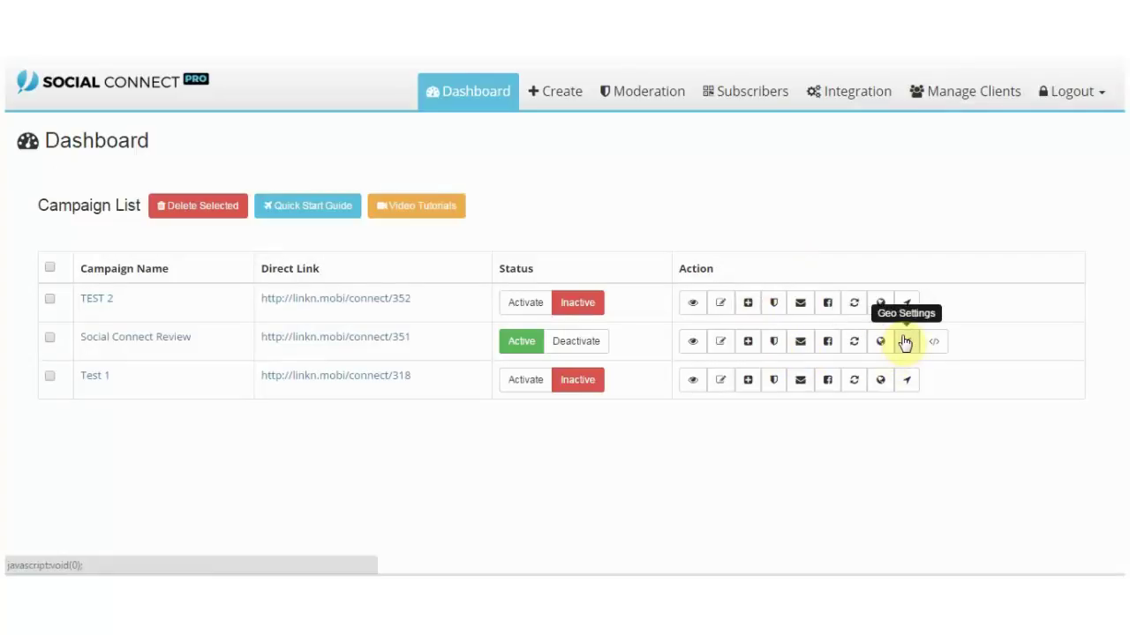
left_click(904, 342)
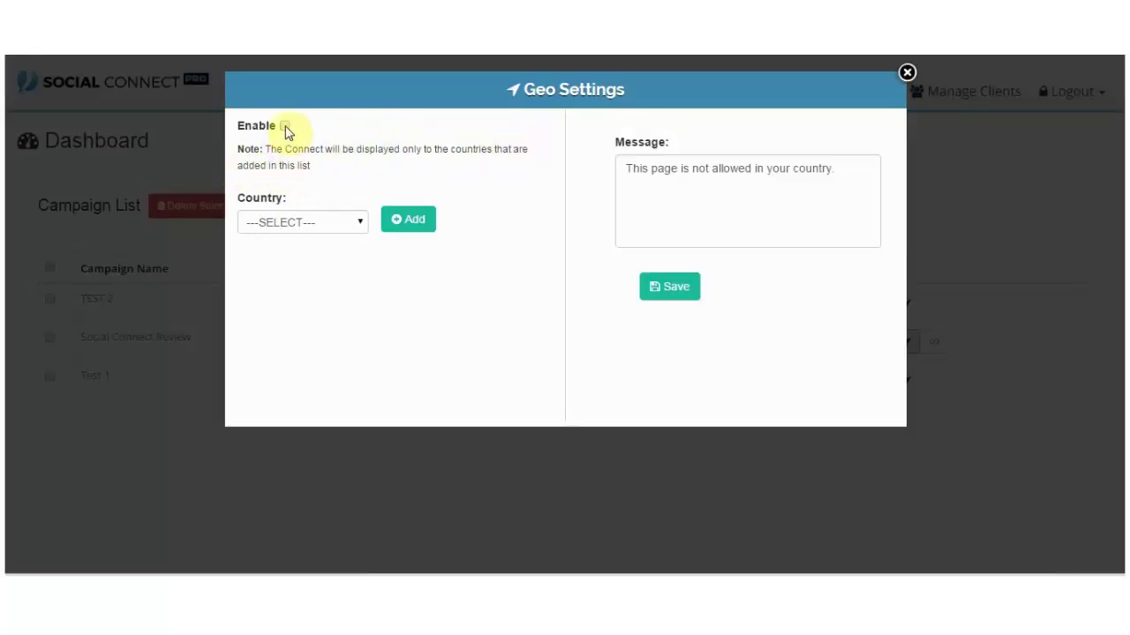
left_click(300, 222)
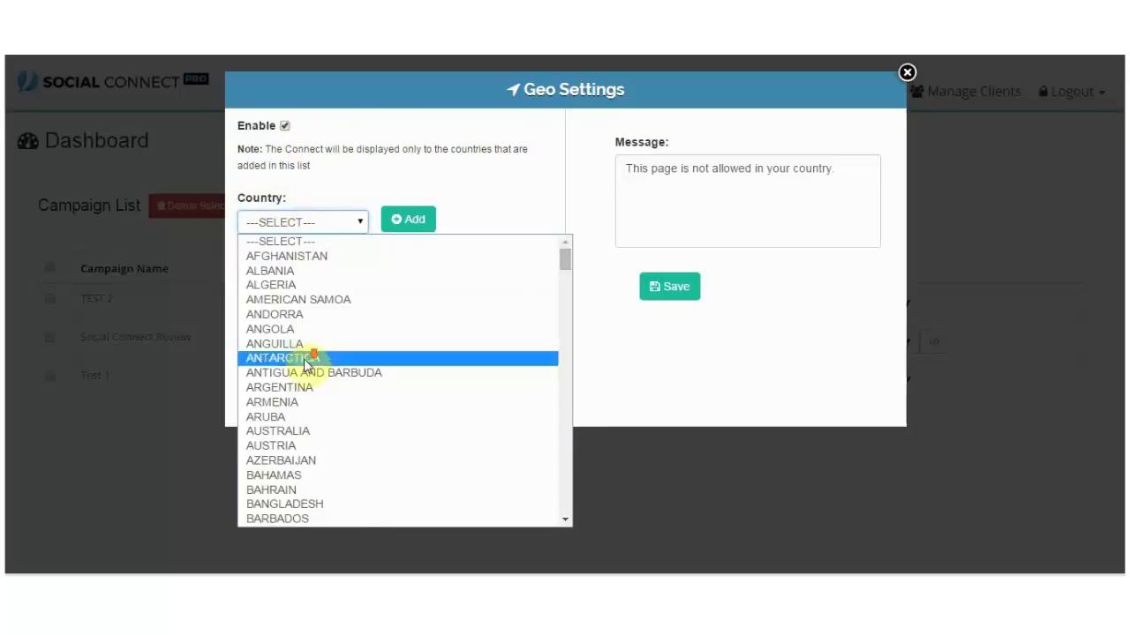
scroll(305, 363, "down", 20)
scroll(305, 364, "down", 10)
scroll(307, 364, "up", 20)
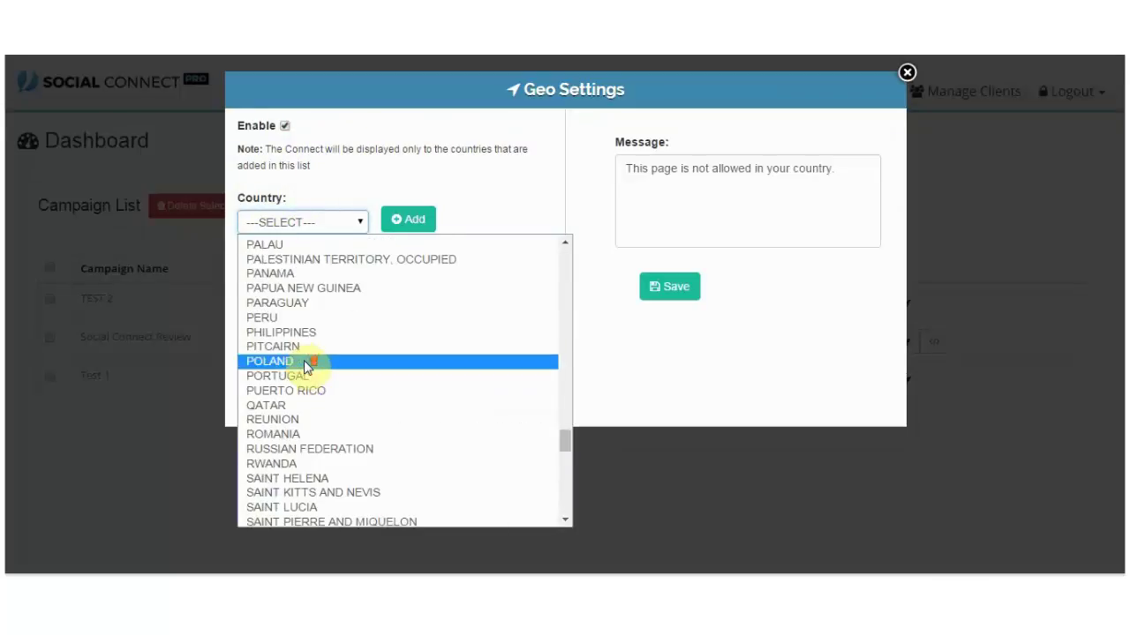
scroll(327, 325, "down", 11)
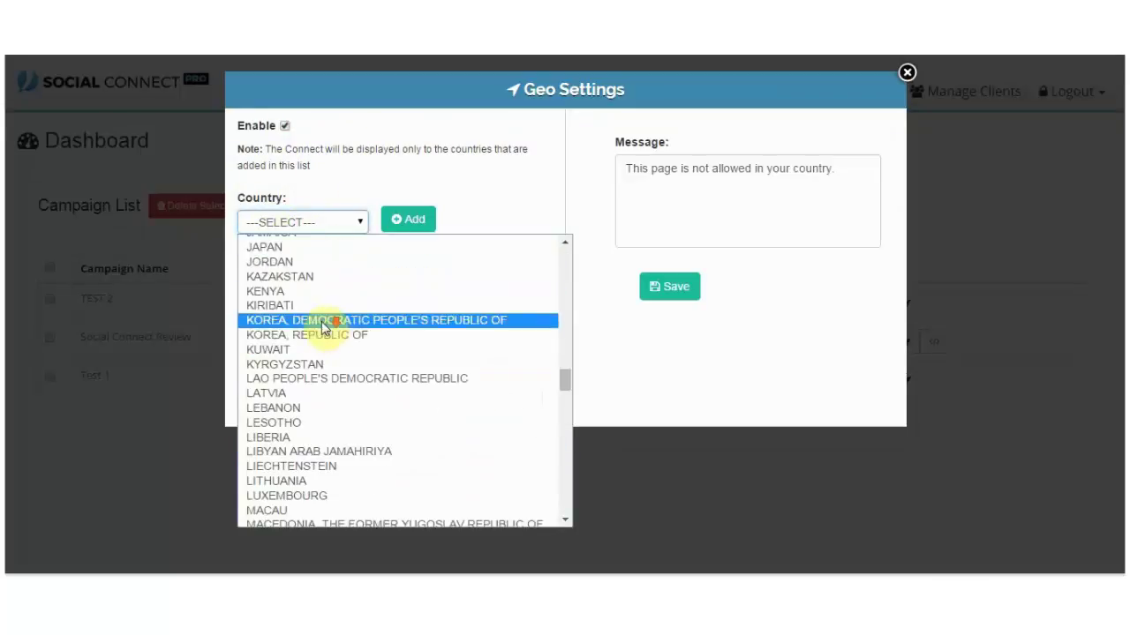
scroll(327, 323, "up", 19)
left_click(287, 128)
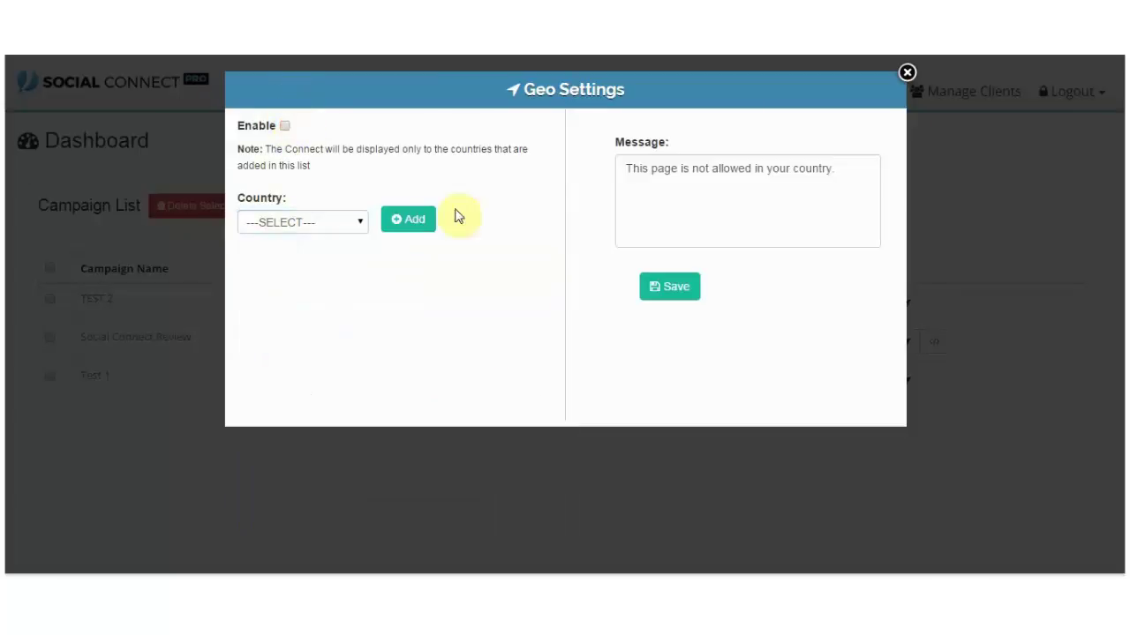
left_click(907, 73)
left_click(934, 344)
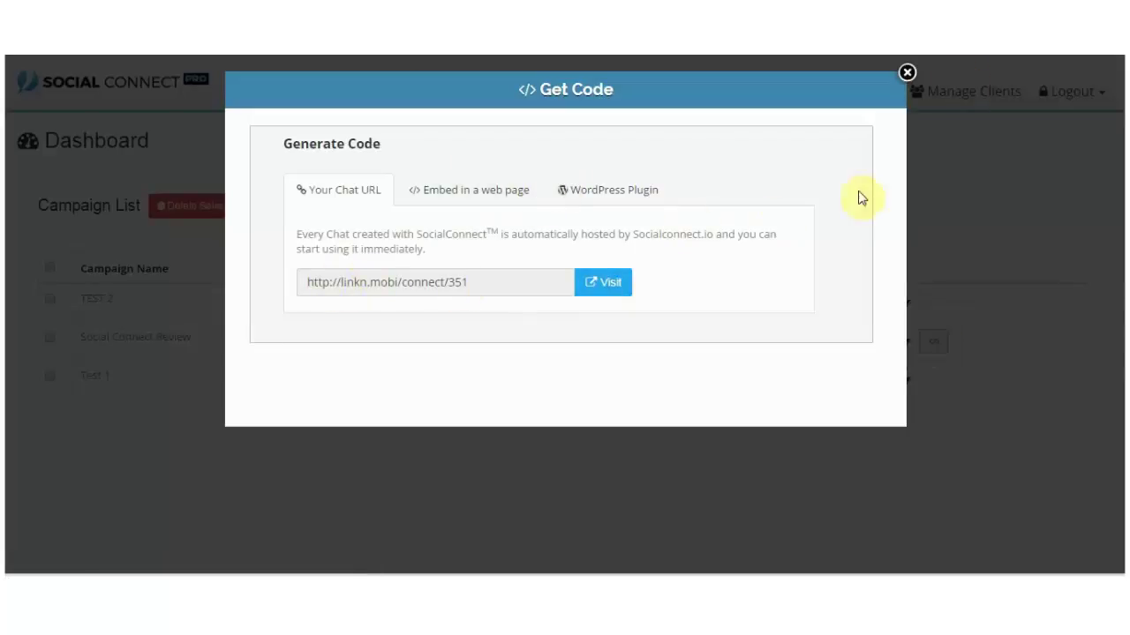
left_click(454, 195)
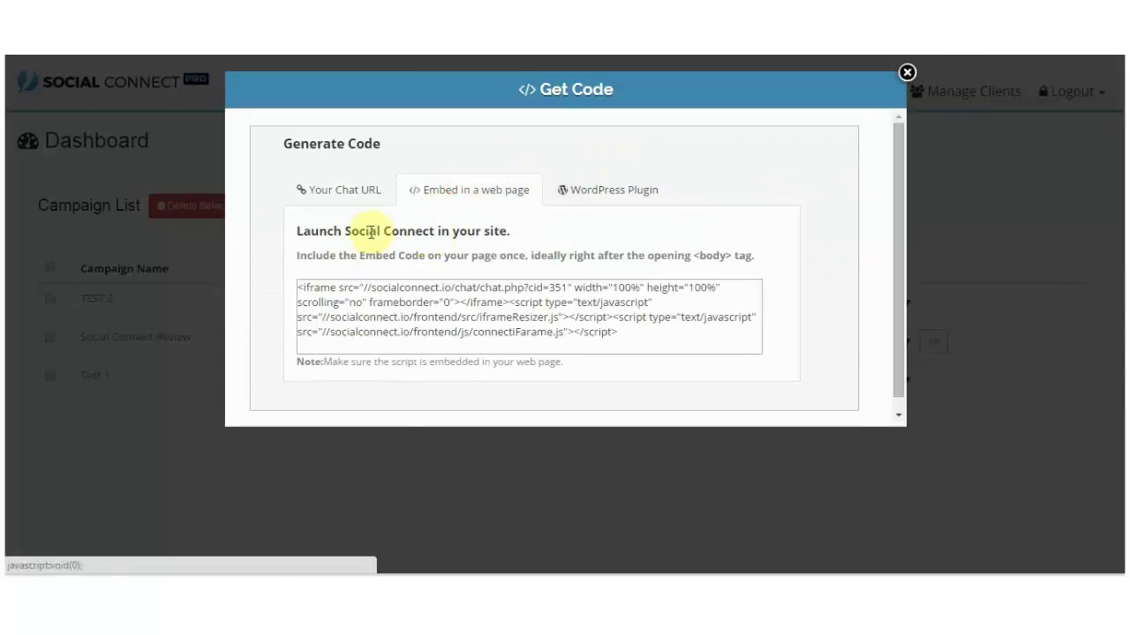
left_click(907, 73)
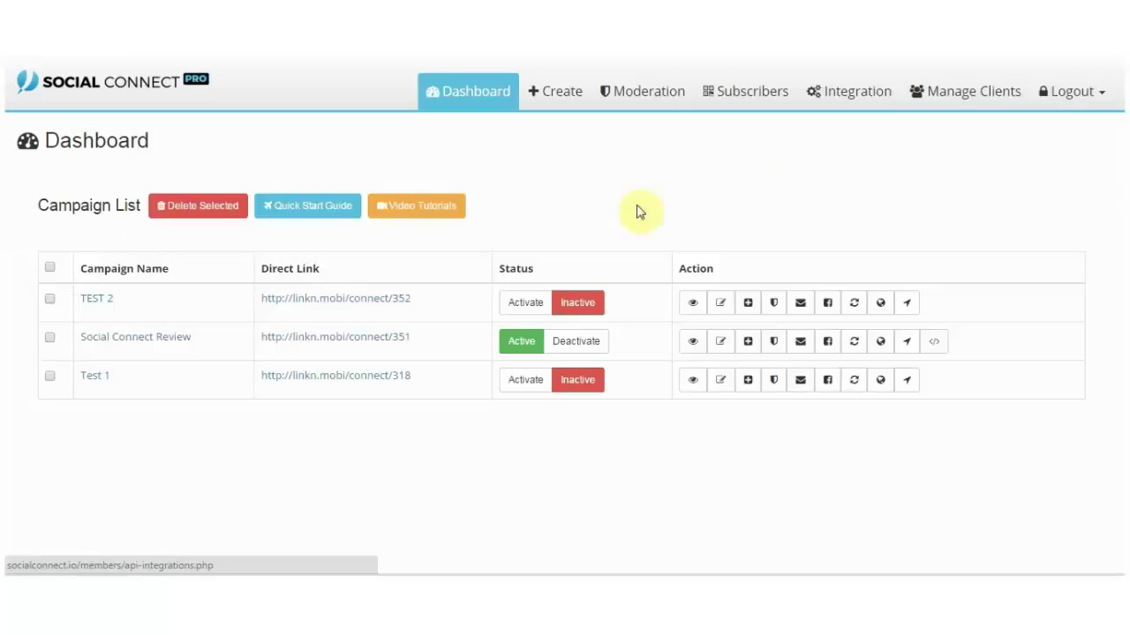
left_click(961, 94)
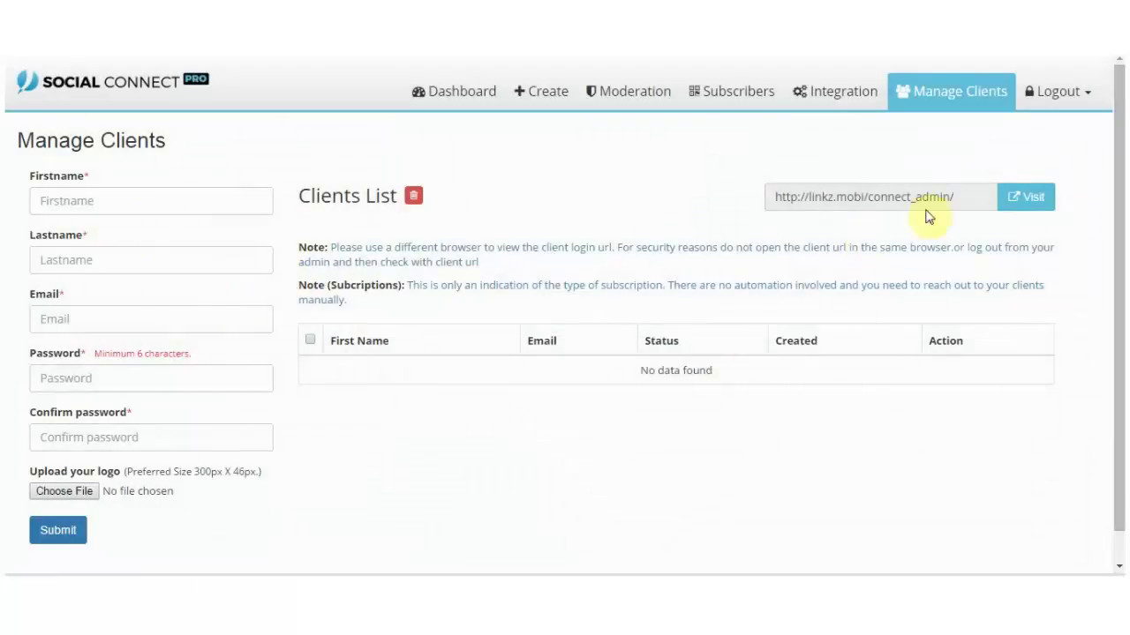
left_click(455, 94)
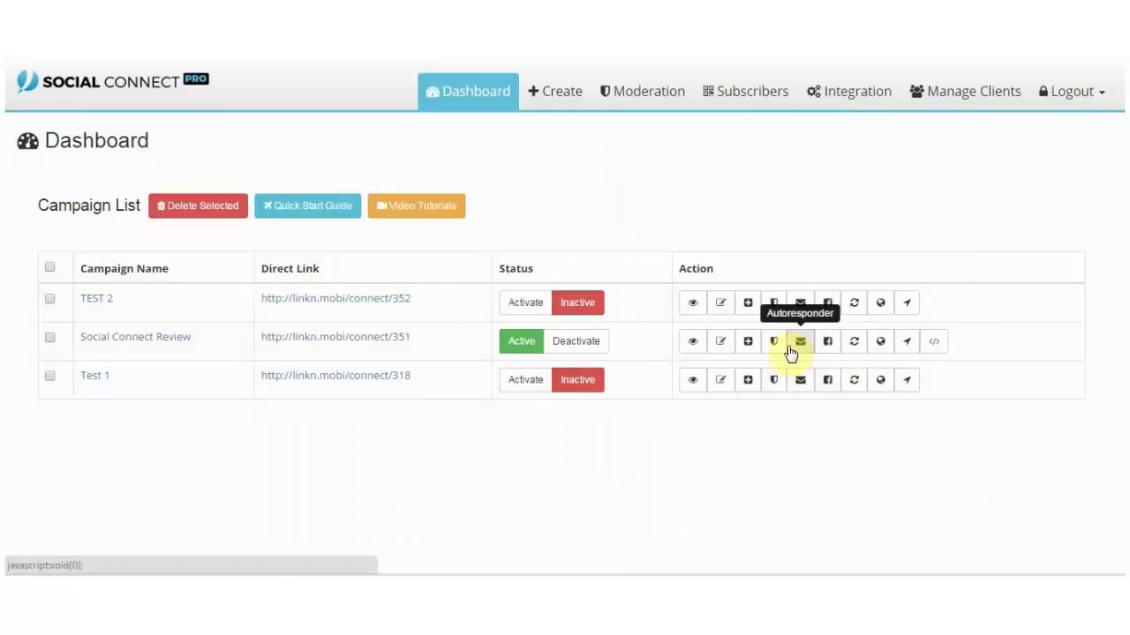
left_click(748, 345)
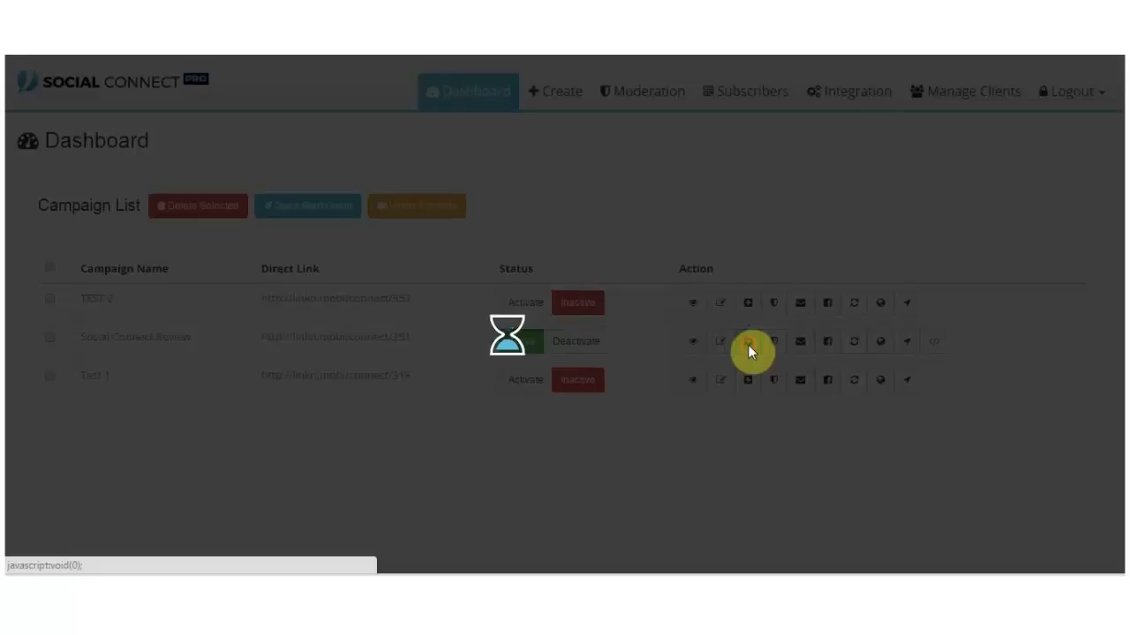
left_click(760, 129)
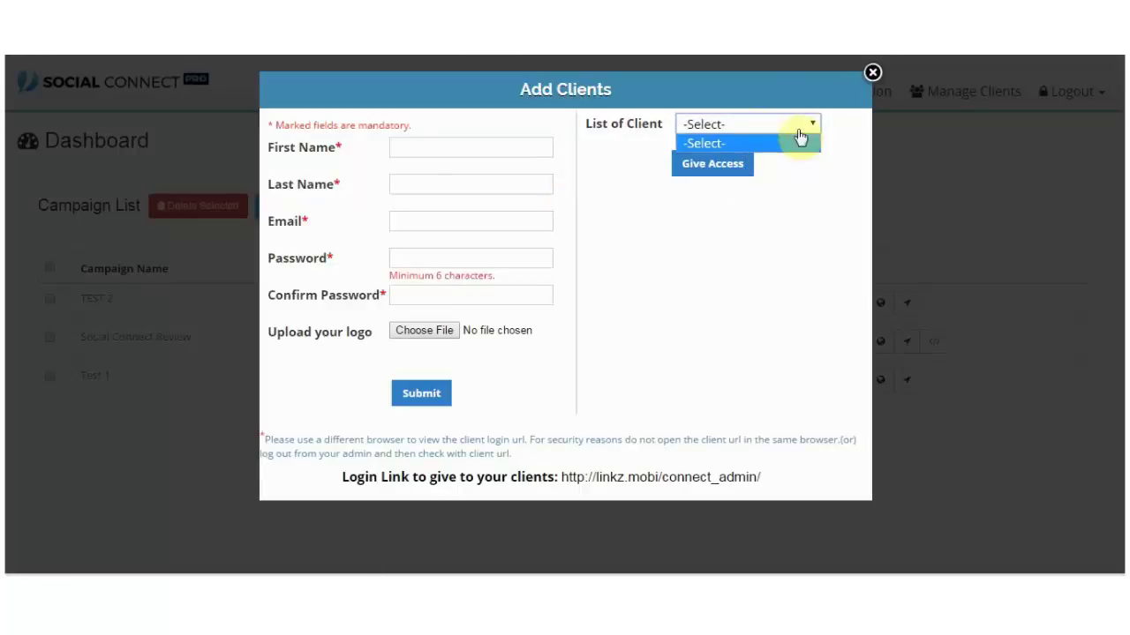
left_click(872, 73)
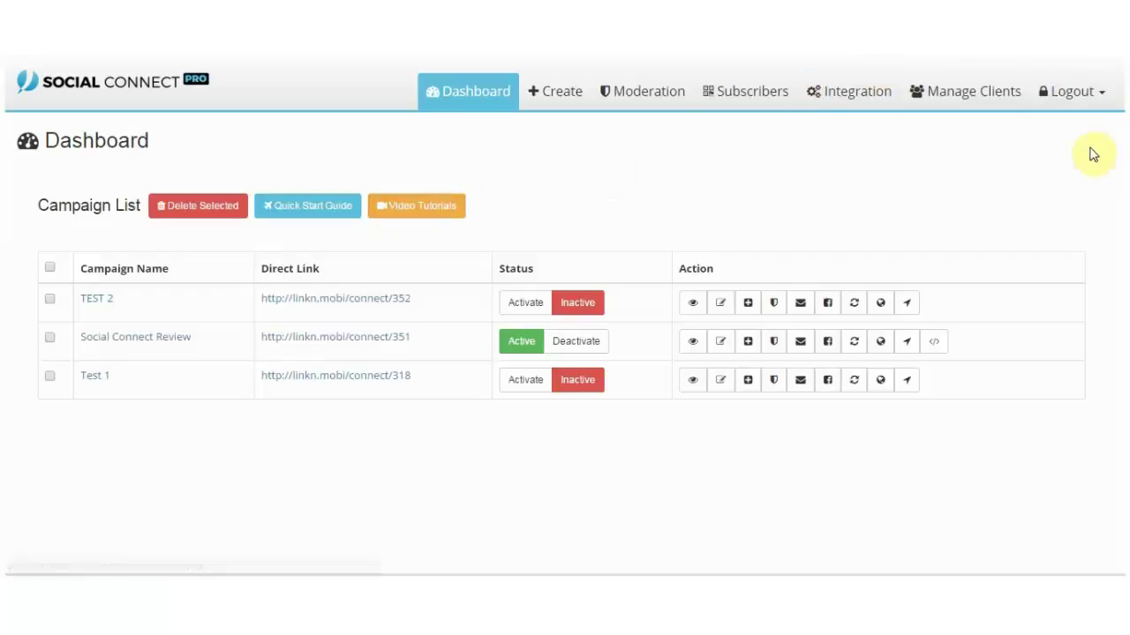